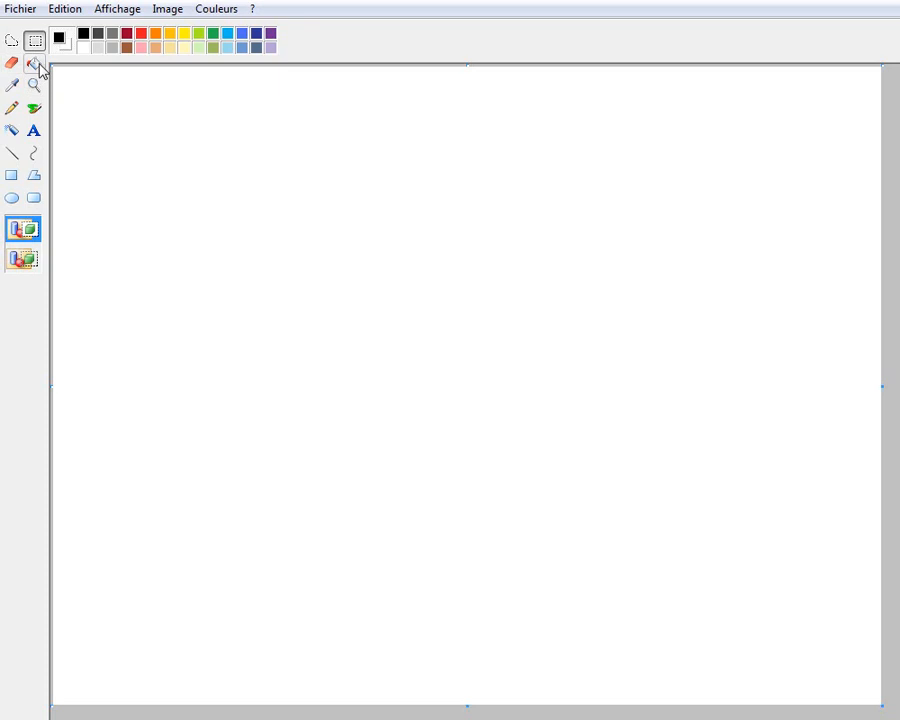
left_click_drag(416, 305, 187, 135)
left_click(92, 117)
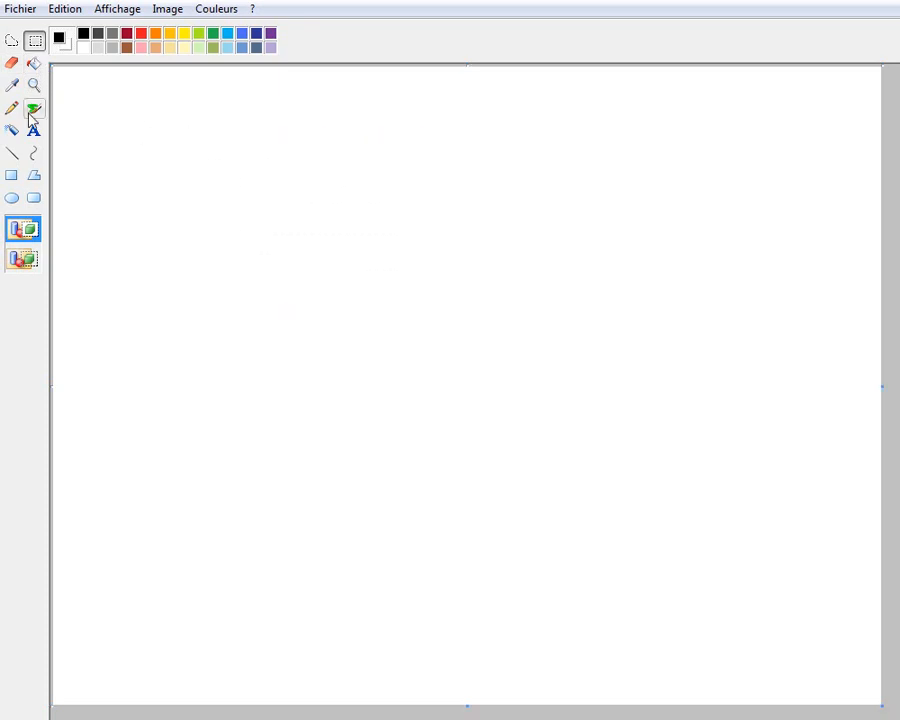
Save the blank image as a PNG file named Tuto in the Sprite Comics folder
left_click(20, 9)
left_click(60, 88)
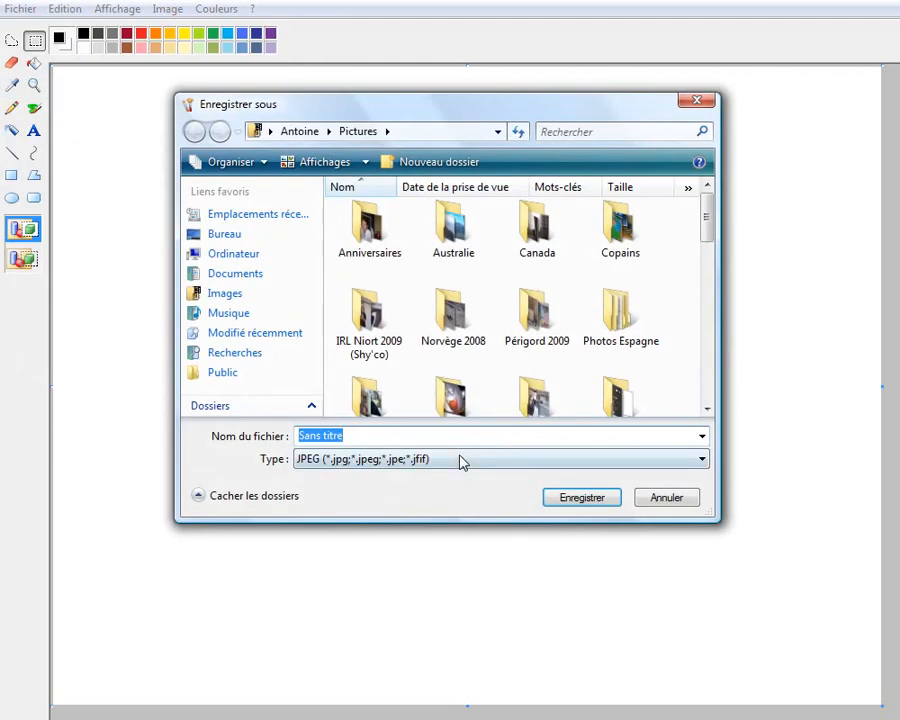
left_click(375, 463)
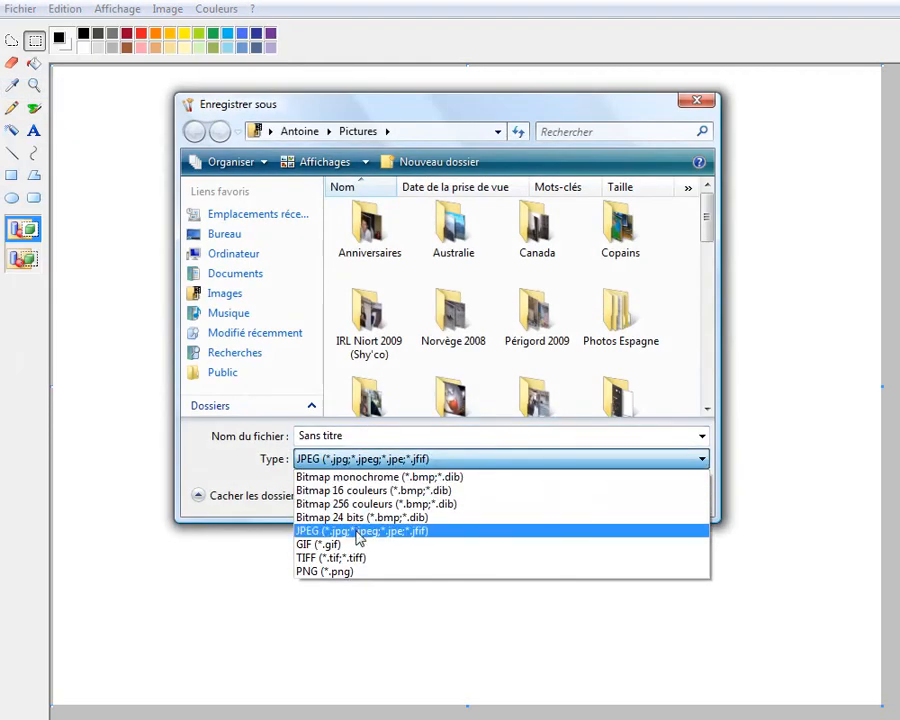
left_click(350, 575)
left_click(345, 435)
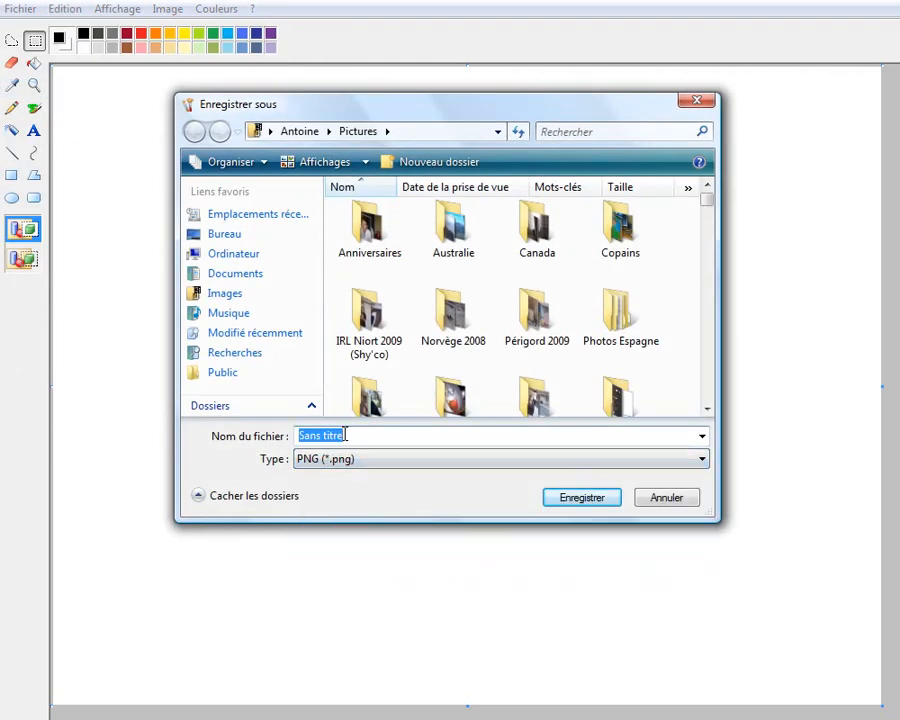
type("Tuto")
double_click(614, 395)
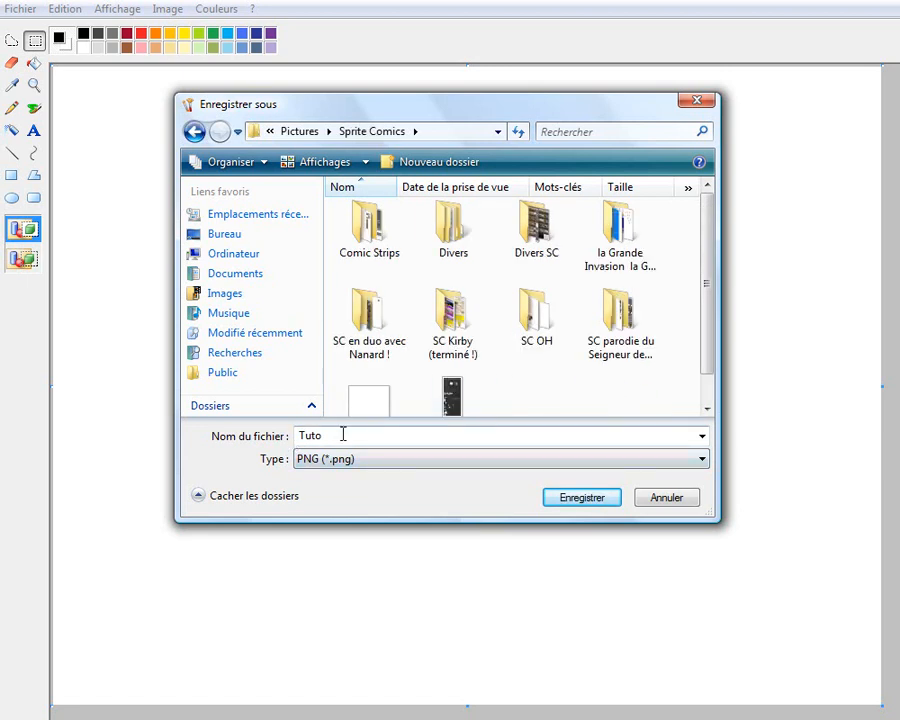
left_click(564, 497)
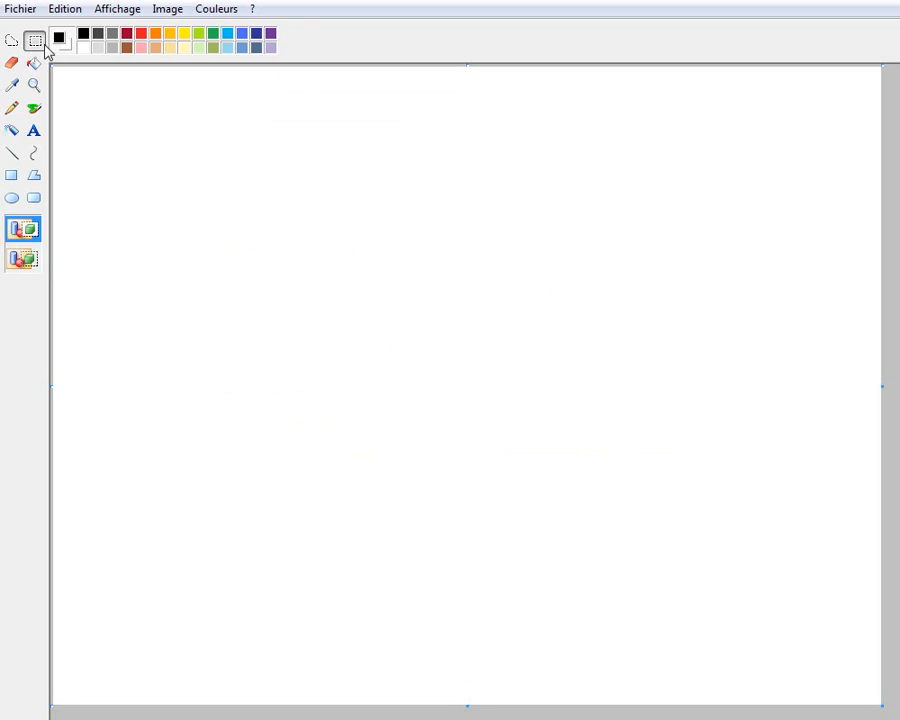
left_click_drag(207, 93, 404, 265)
key("ctrl+a")
left_click_drag(222, 140, 25, 62)
left_click(239, 205)
left_click_drag(149, 130, 53, 67)
left_click(261, 279)
left_click_drag(317, 219, 565, 424)
left_click(637, 500)
left_click_drag(113, 123, 185, 202)
left_click(194, 313)
Save the Tuto image again and set selections to use a transparent background
left_click(25, 12)
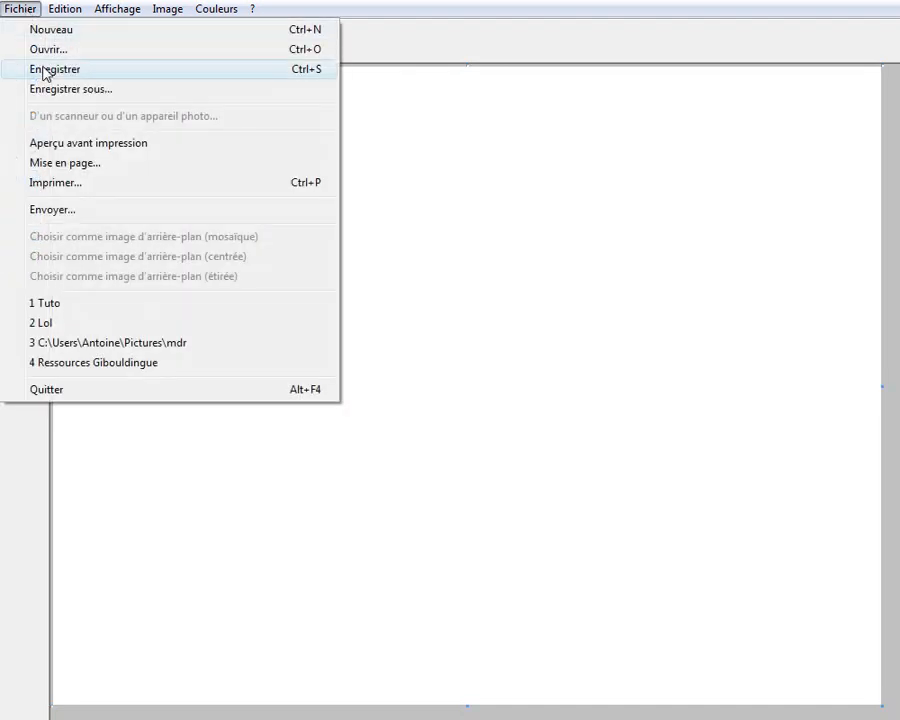
left_click(45, 71)
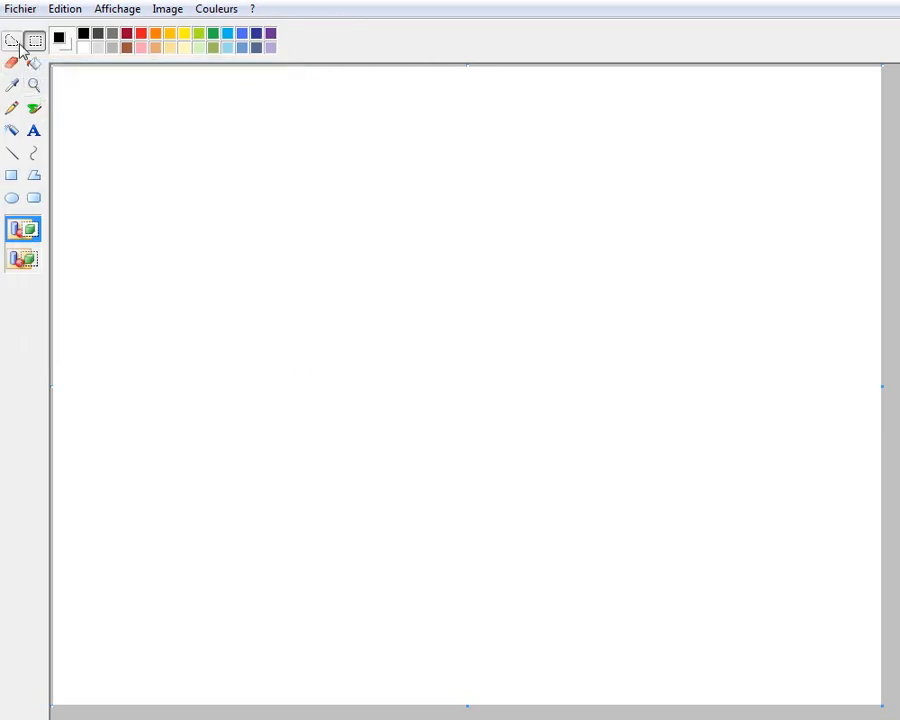
left_click(24, 259)
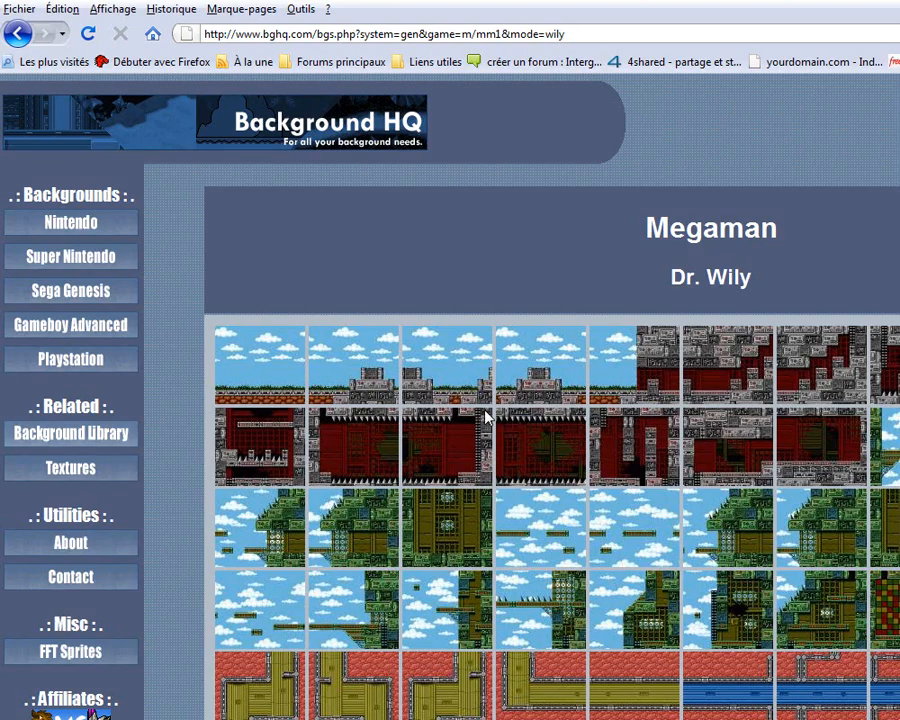
In Firefox, open the teal metal wall background from the Megaman Dr. Wily page on Background HQ and copy the image
scroll(470, 432, "down", 4)
scroll(659, 364, "down", 4)
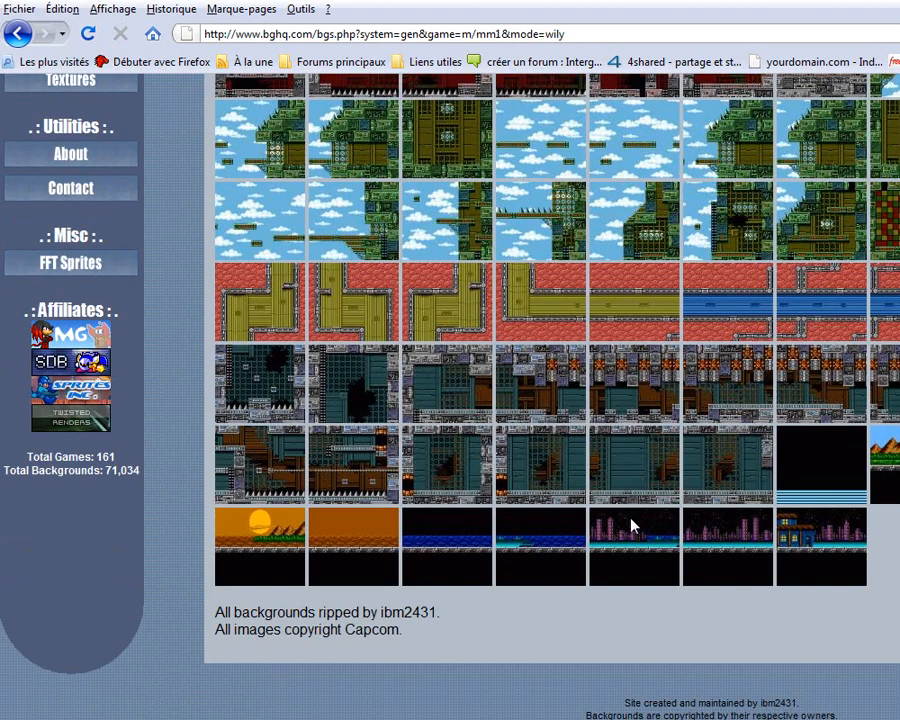
left_click(657, 478)
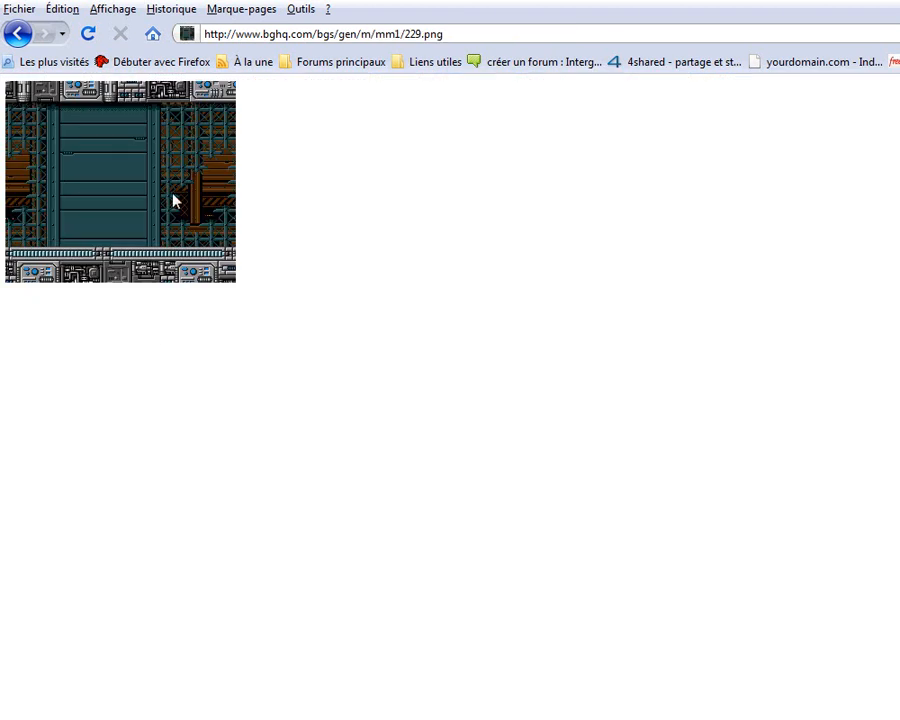
right_click(173, 201)
left_click(206, 207)
right_click(192, 167)
left_click(198, 175)
Switch back to Paint and paste the copied background near the upper-left corner of the canvas
key("alt+Tab")
key("alt+Tab")
key("Tab")
left_click(64, 9)
left_click(88, 117)
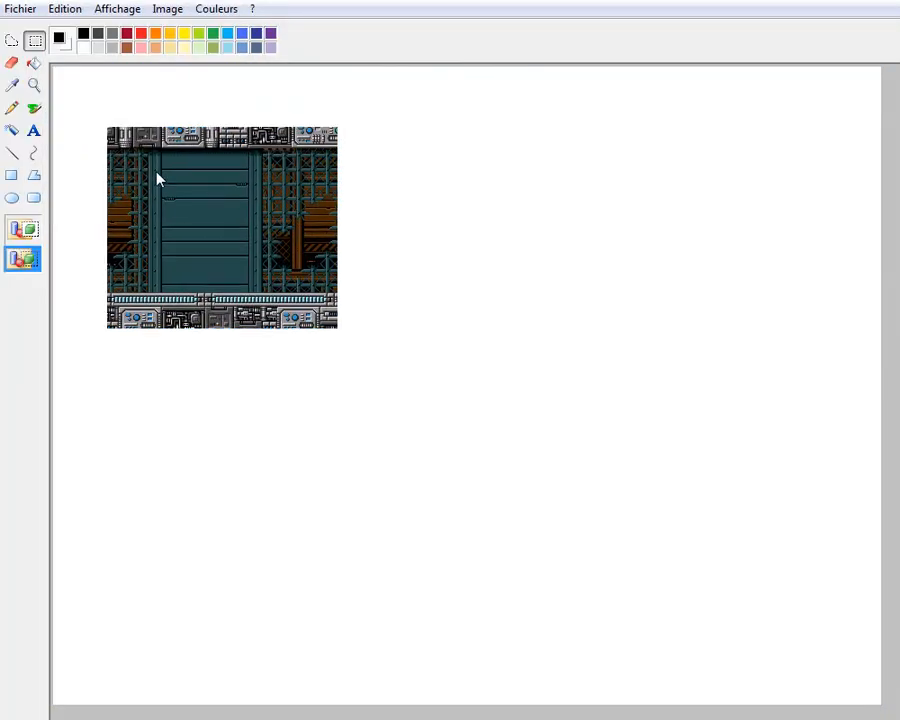
Draw a thin black line over the first part of the background's top edge, starting at its upper-left corner
left_click(34, 86)
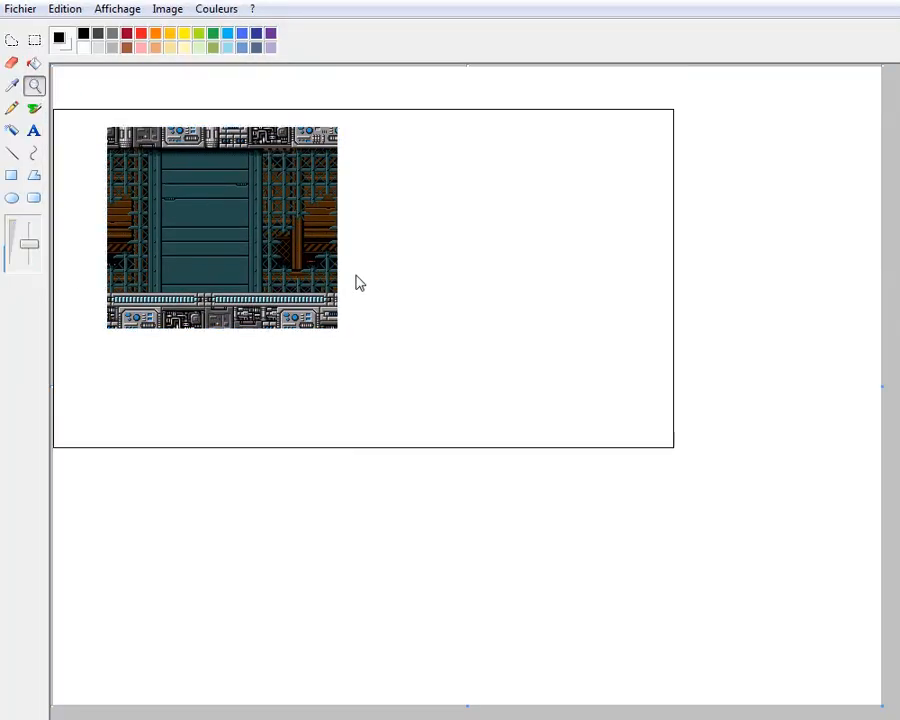
left_click(290, 209)
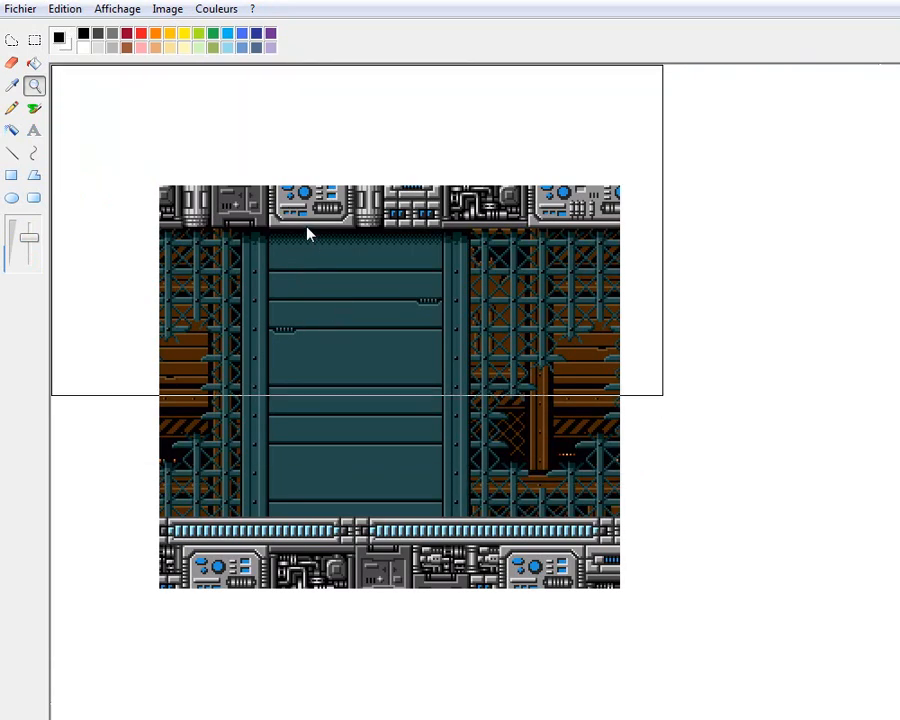
left_click(287, 278)
left_click(287, 278)
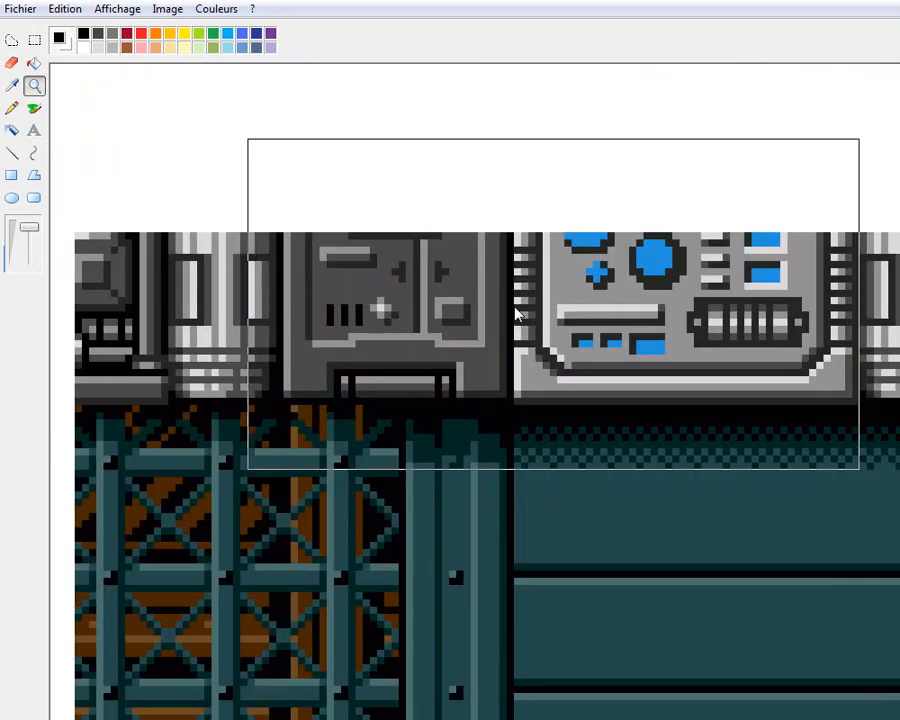
left_click(34, 40)
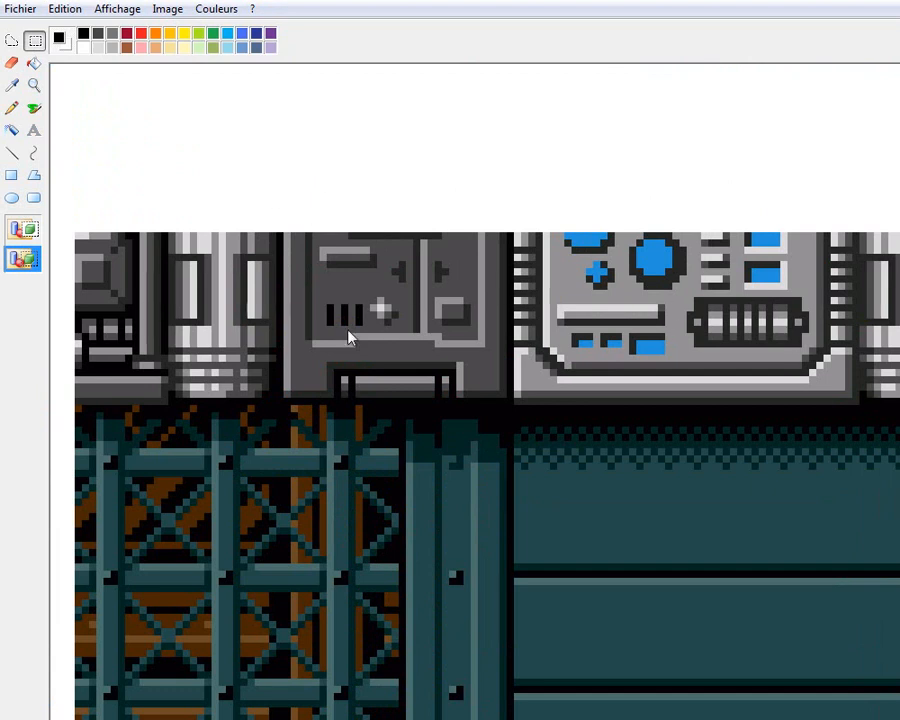
left_click(13, 154)
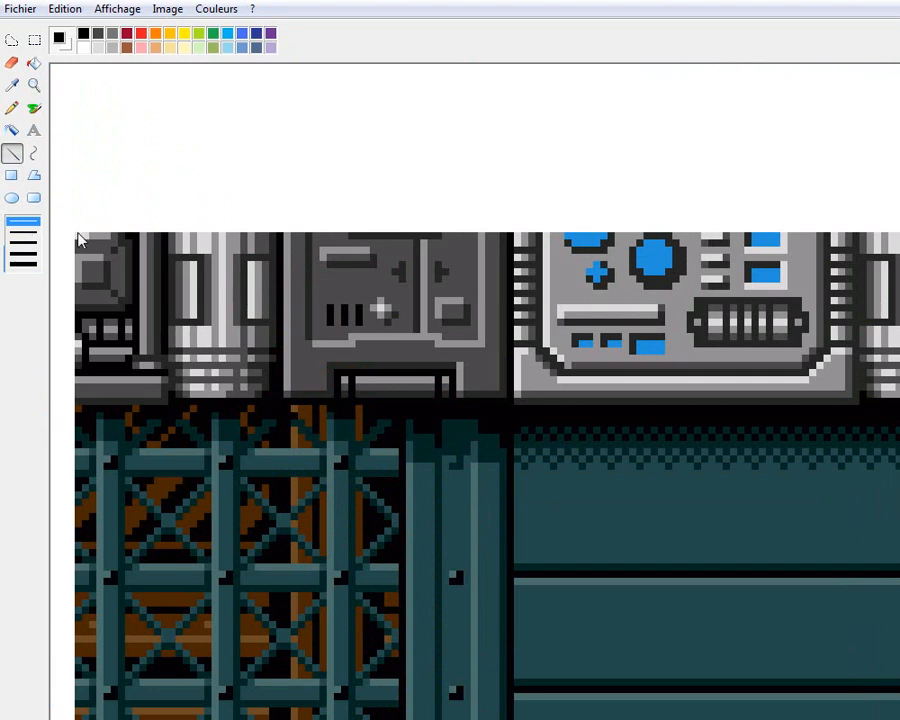
left_click_drag(80, 240, 880, 238)
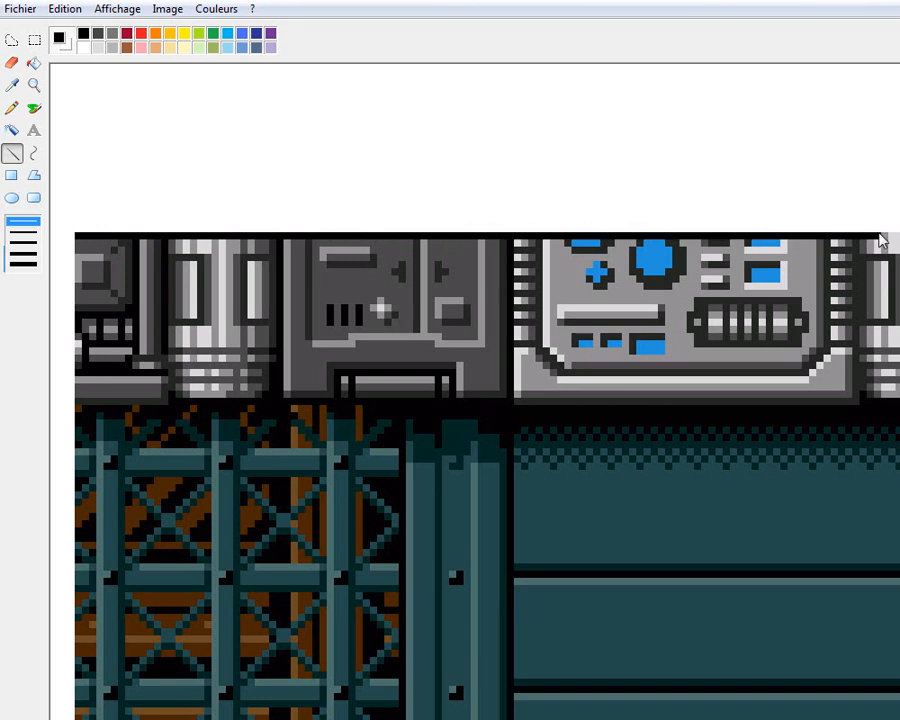
Draw thin black lines down the background's left edge and along the first part of its bottom edge
scroll(70, 180, "down", 3)
left_click_drag(80, 80, 82, 585)
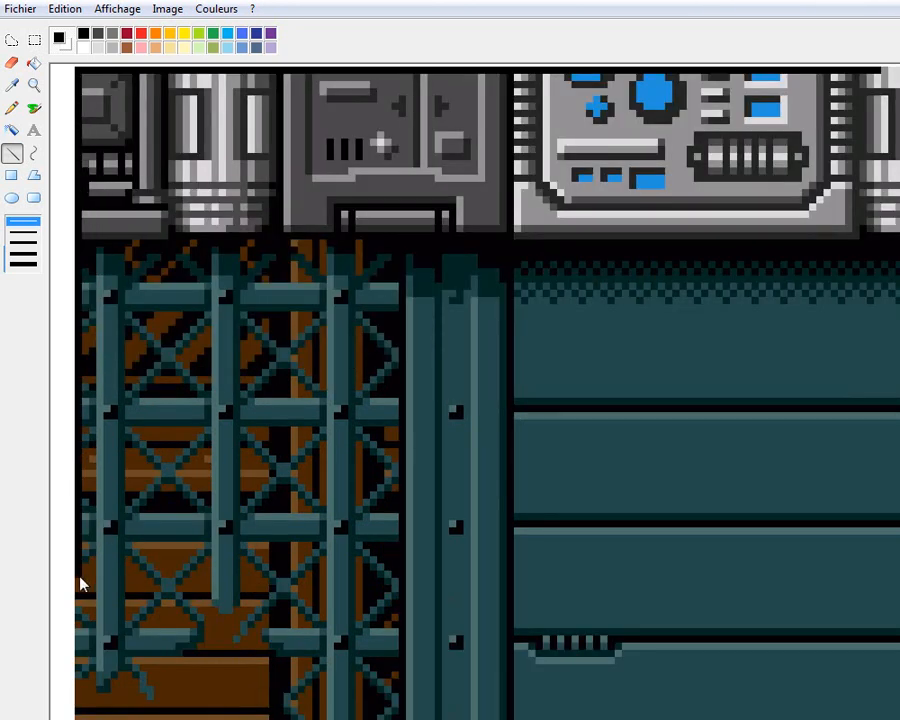
scroll(127, 403, "down", 9)
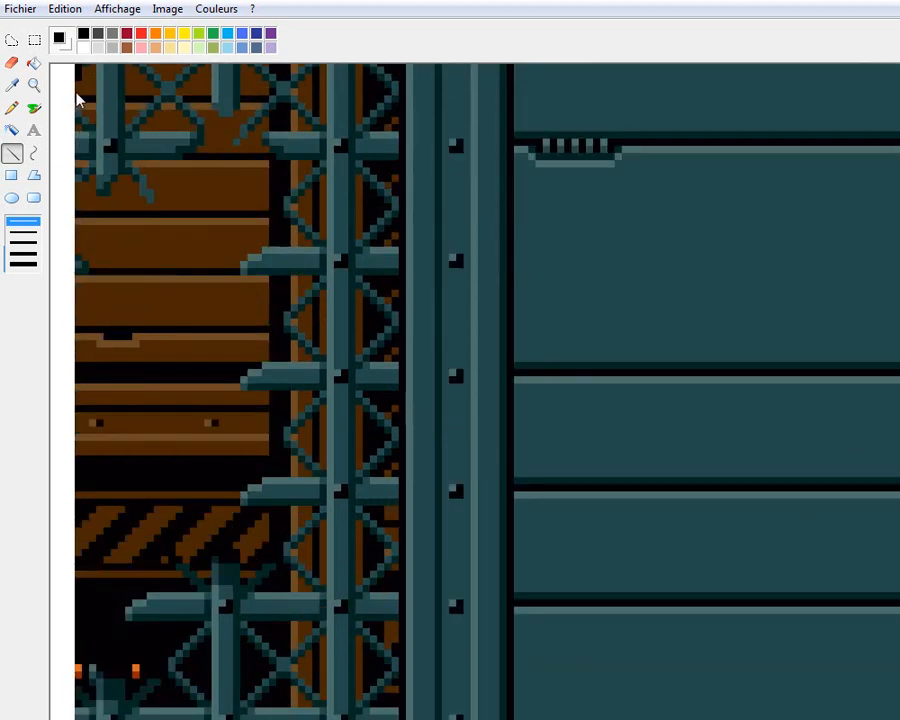
left_click_drag(80, 89, 80, 605)
scroll(89, 530, "down", 6)
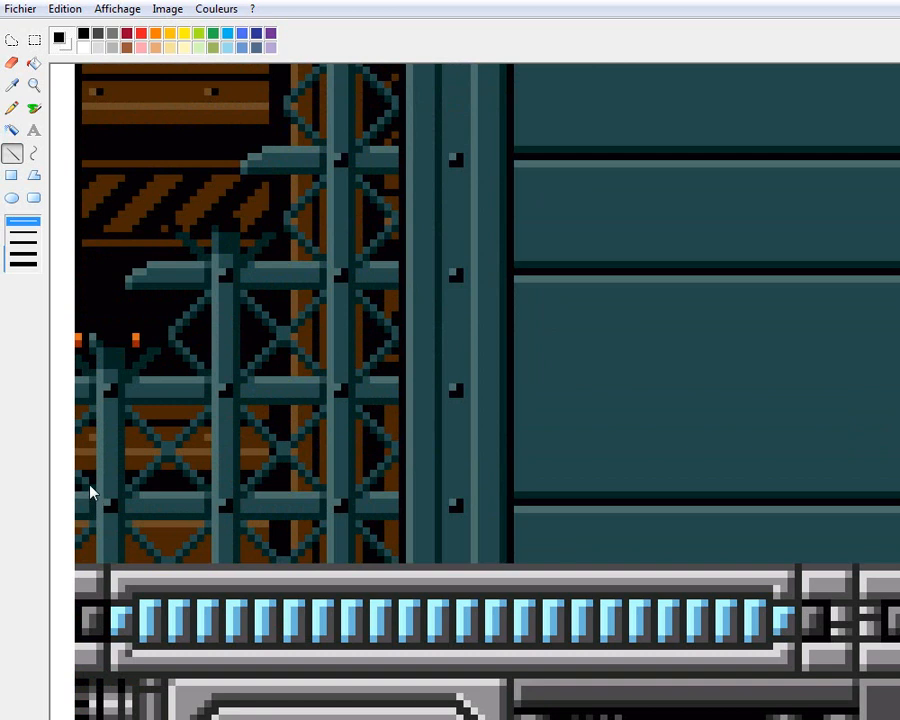
scroll(90, 490, "down", 3)
mouse_move(80, 174)
left_mouse_down()
mouse_move(90, 518)
mouse_move(82, 683)
mouse_move(890, 690)
left_mouse_up()
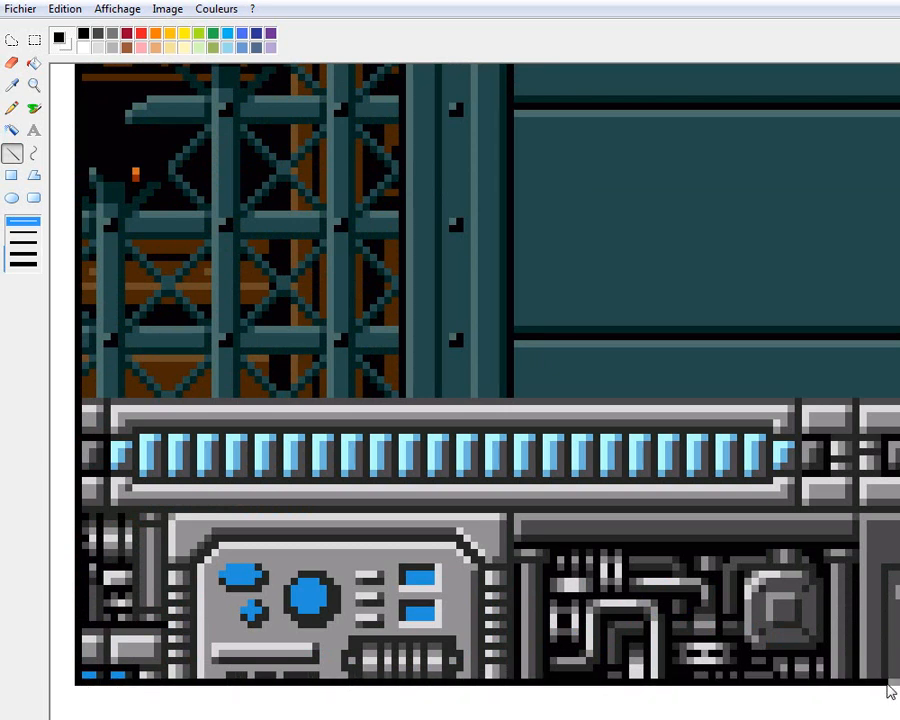
Continue the black line along the rest of the bottom edge and up the lower part of the right edge
scroll(475, 375, "right", 10)
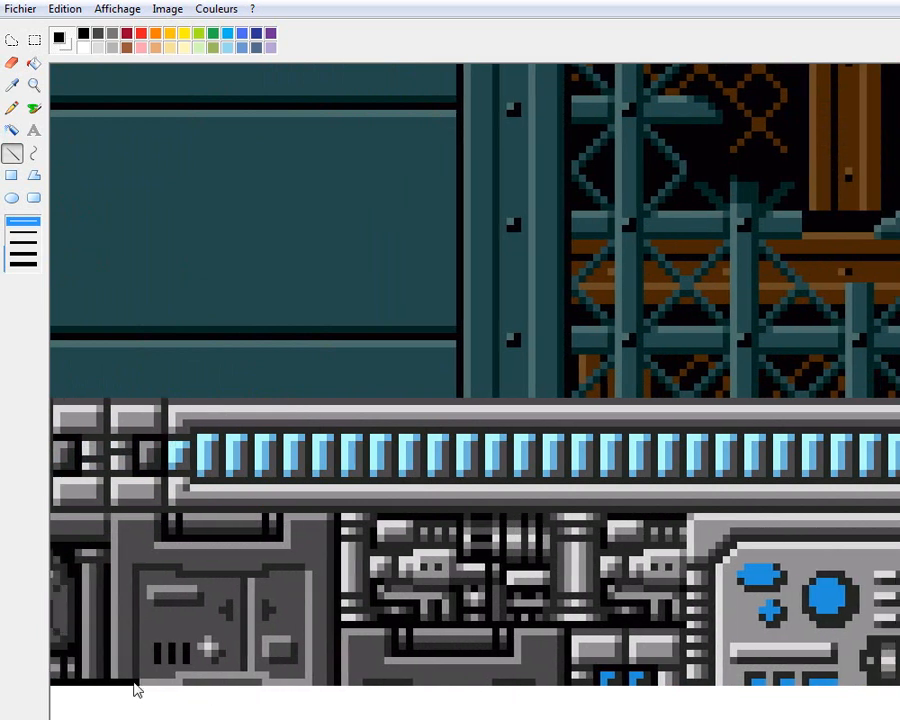
left_click_drag(137, 690, 820, 688)
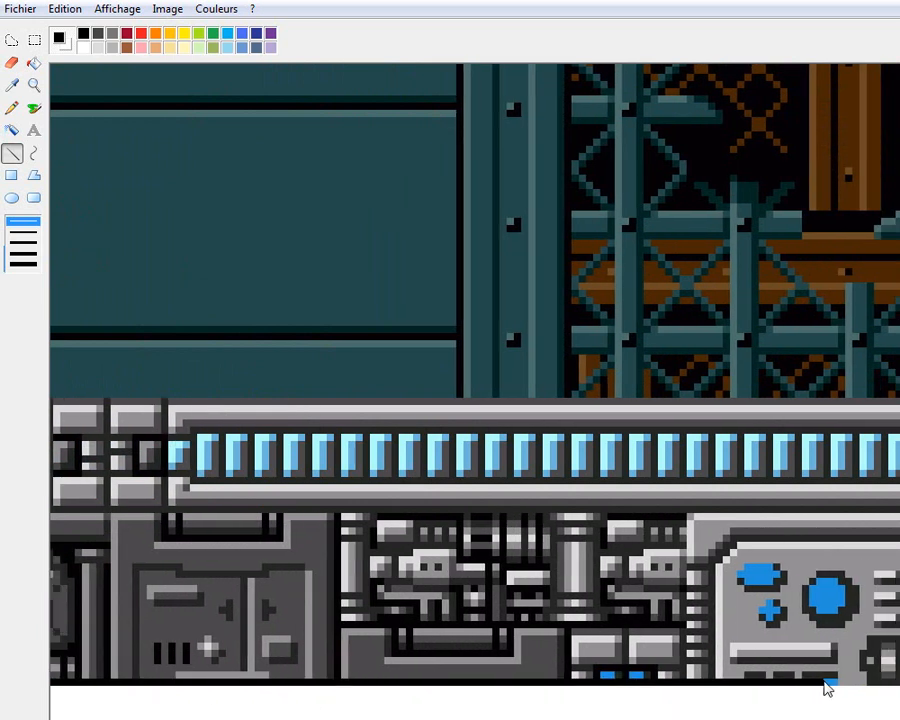
scroll(303, 690, "right", 10)
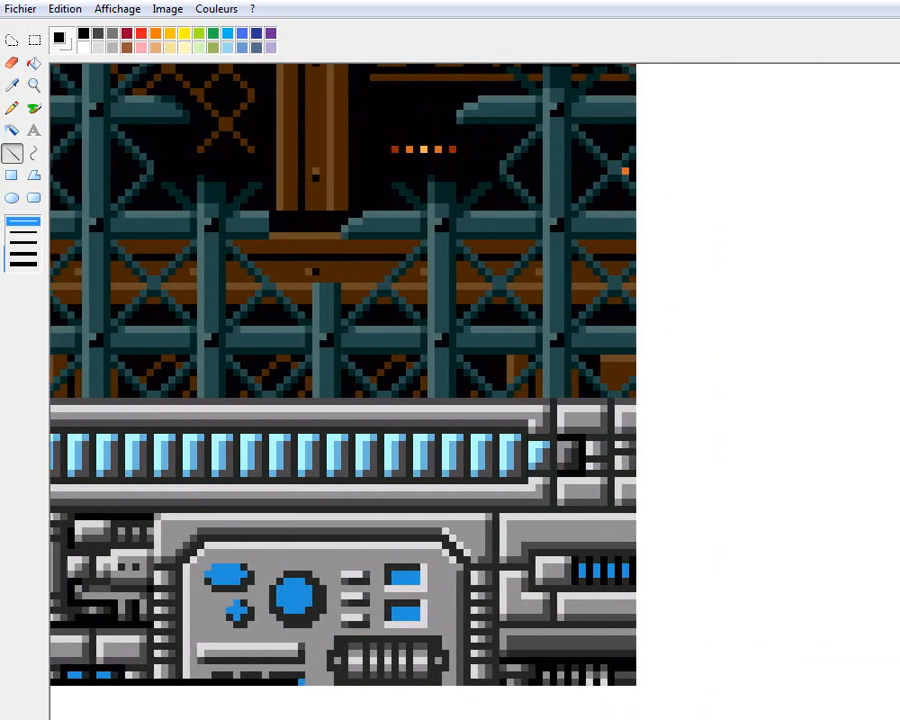
mouse_move(303, 690)
left_mouse_down()
mouse_move(632, 688)
mouse_move(673, 181)
mouse_move(635, 121)
mouse_move(633, 66)
left_mouse_up()
Extend the black line up the background's right edge through the grating into the upper machinery strip
scroll(630, 243, "up", 10)
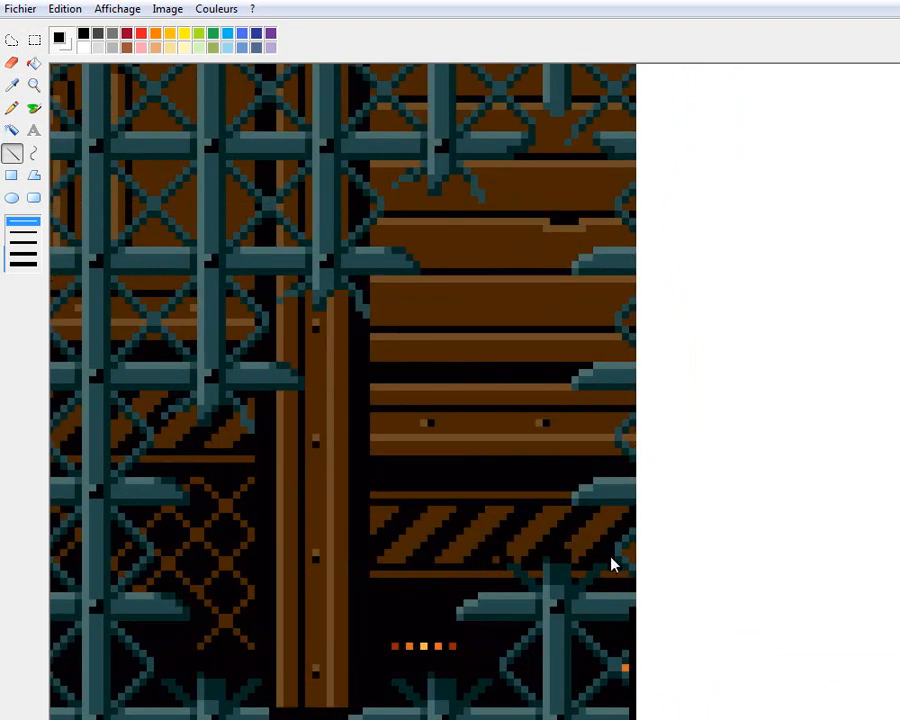
mouse_move(638, 615)
left_mouse_down()
mouse_move(639, 267)
mouse_move(622, 207)
mouse_move(634, 195)
left_mouse_up()
scroll(638, 283, "up", 3)
scroll(640, 283, "up", 3)
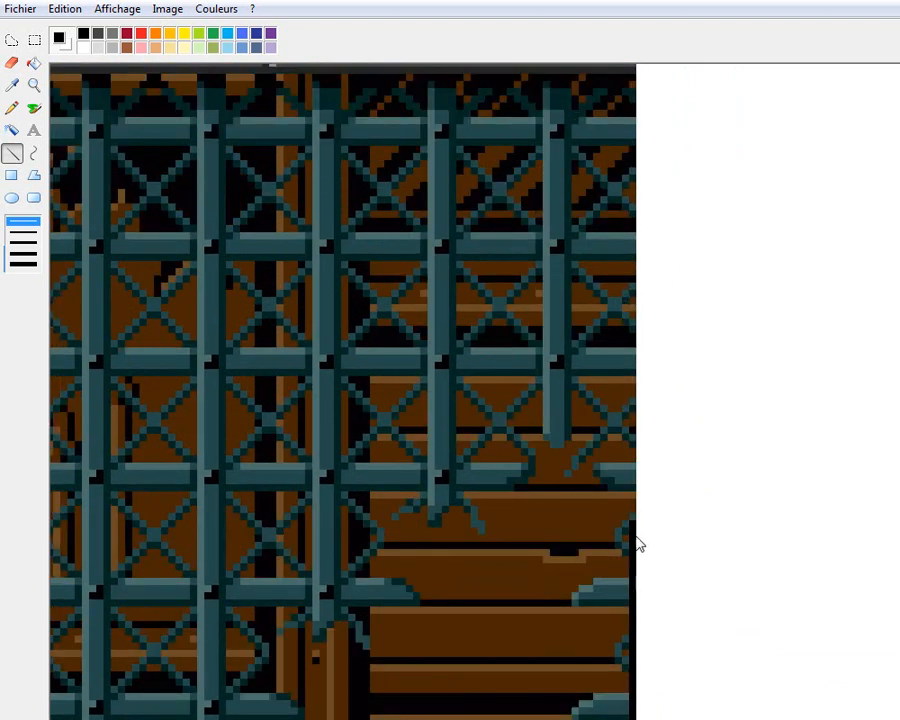
scroll(645, 536, "up", 3)
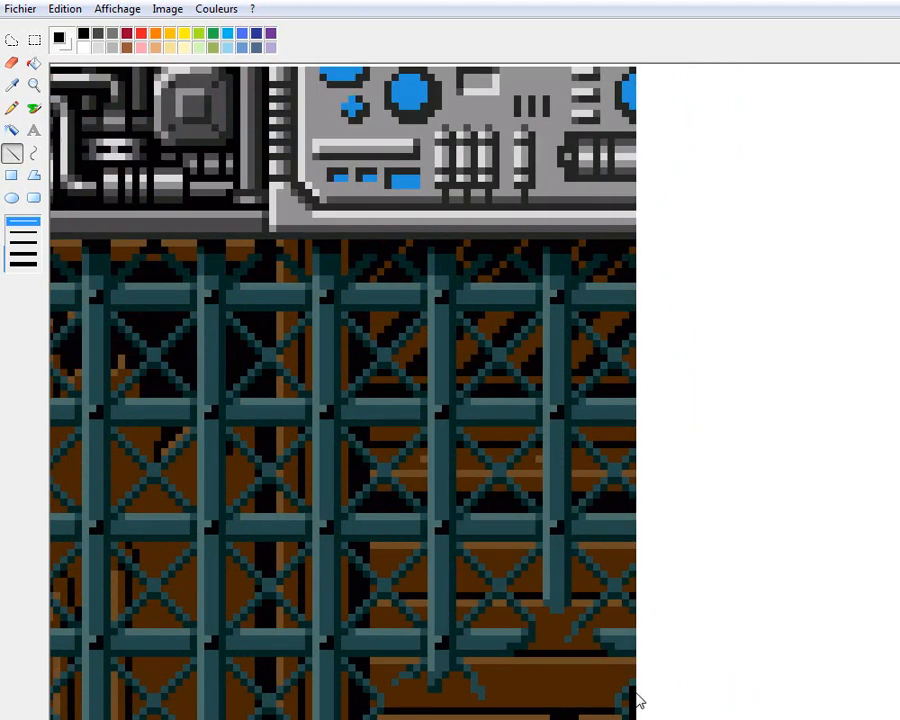
left_click_drag(636, 700, 639, 145)
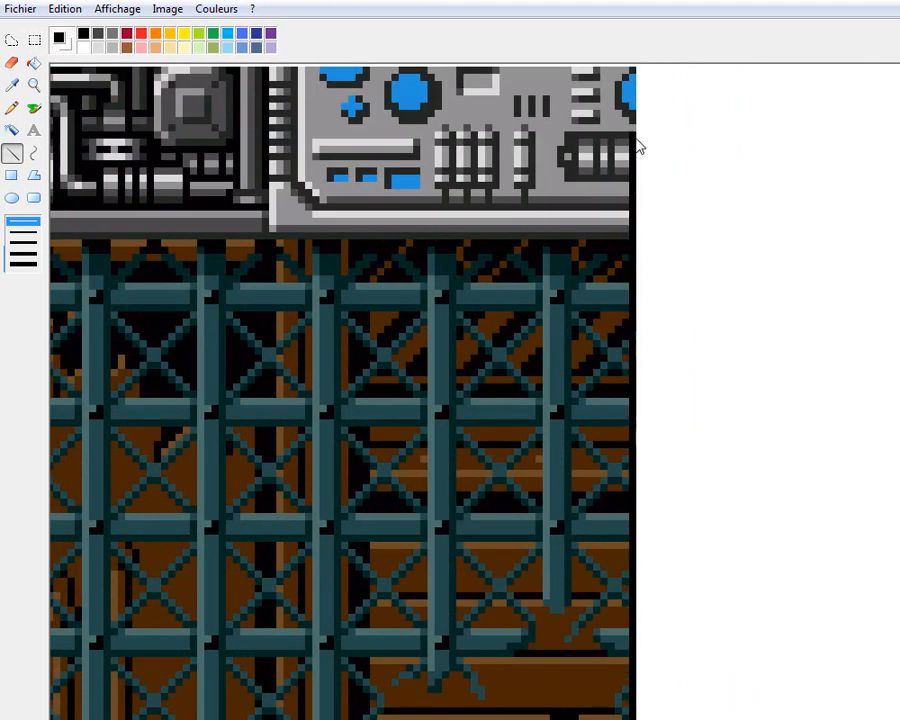
Close the black border around the upper-right corner and along the remaining part of the top edge
scroll(648, 305, "up", 3)
left_click_drag(634, 308, 165, 245)
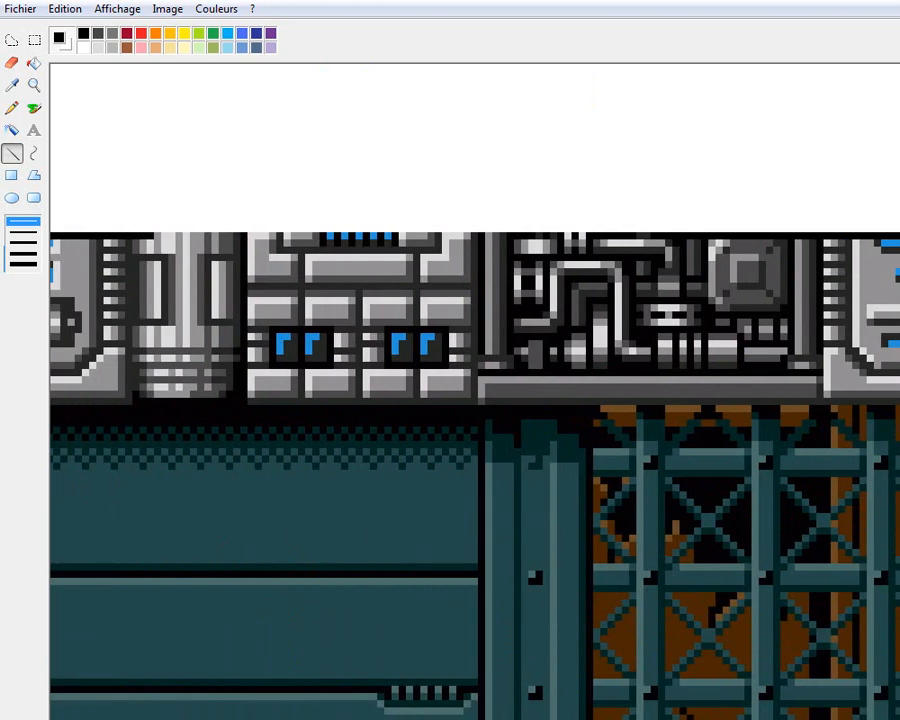
scroll(745, 237, "left", 5)
mouse_move(785, 242)
left_mouse_down()
mouse_move(348, 230)
mouse_move(182, 240)
left_mouse_up()
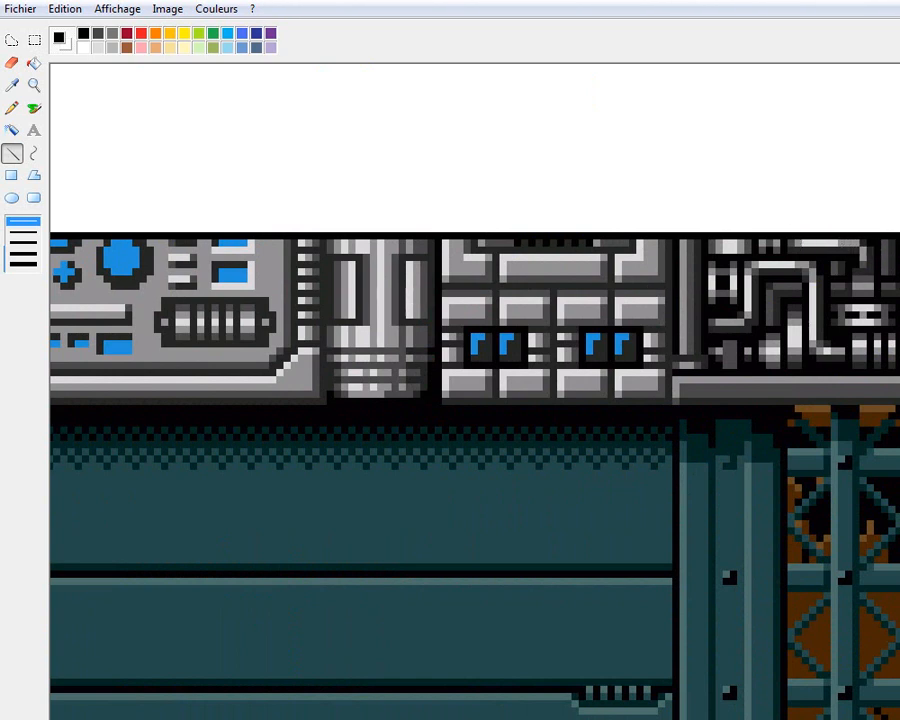
Select the framed Megaman background with its white surroundings and move it to the canvas's upper-right area
left_click(36, 88)
left_click(160, 168)
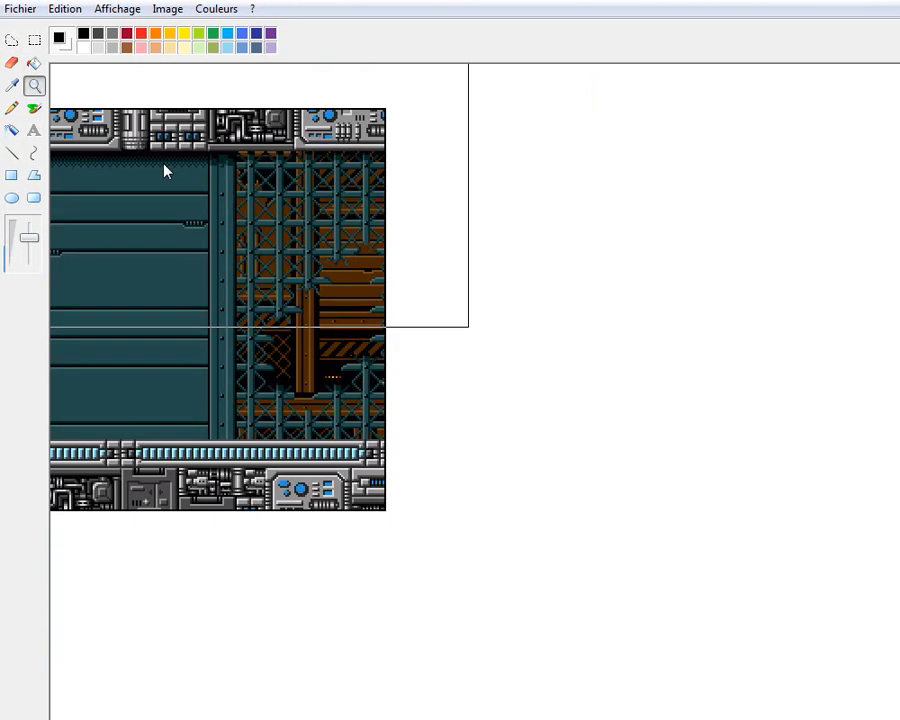
left_click(35, 41)
scroll(273, 541, "up", 2)
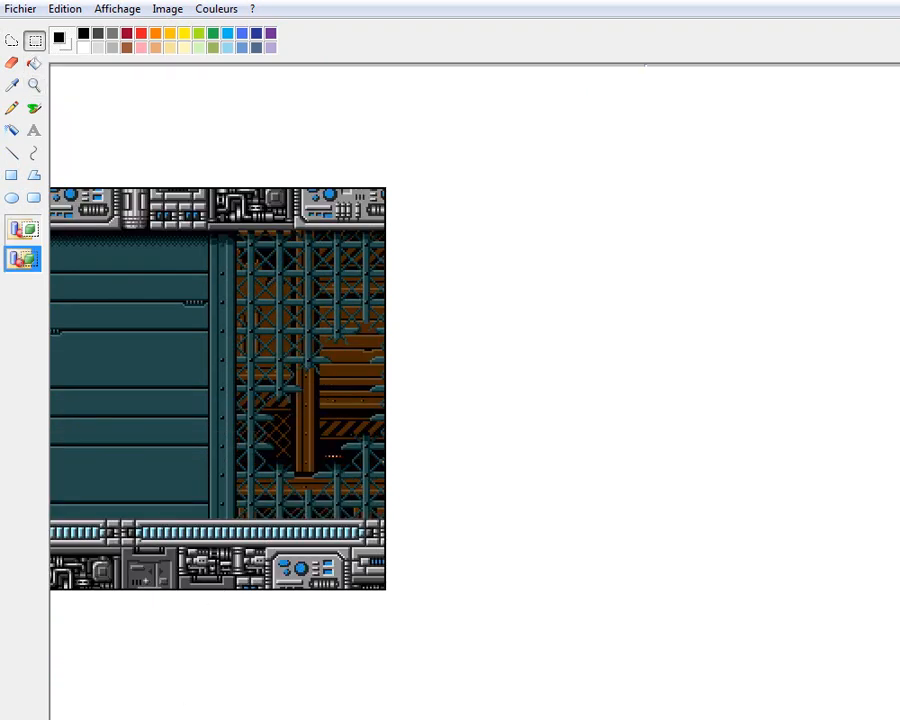
scroll(218, 388, "left", 3)
left_click(33, 86)
right_click(95, 130)
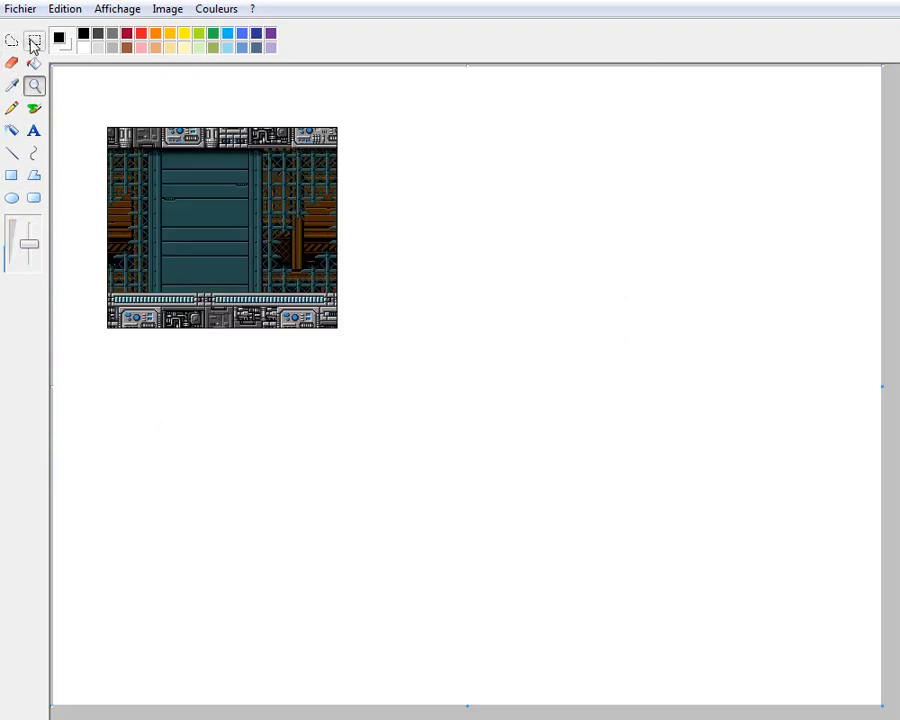
left_click(33, 42)
left_click_drag(255, 270, 391, 370)
left_click(103, 112)
left_click_drag(93, 100, 428, 389)
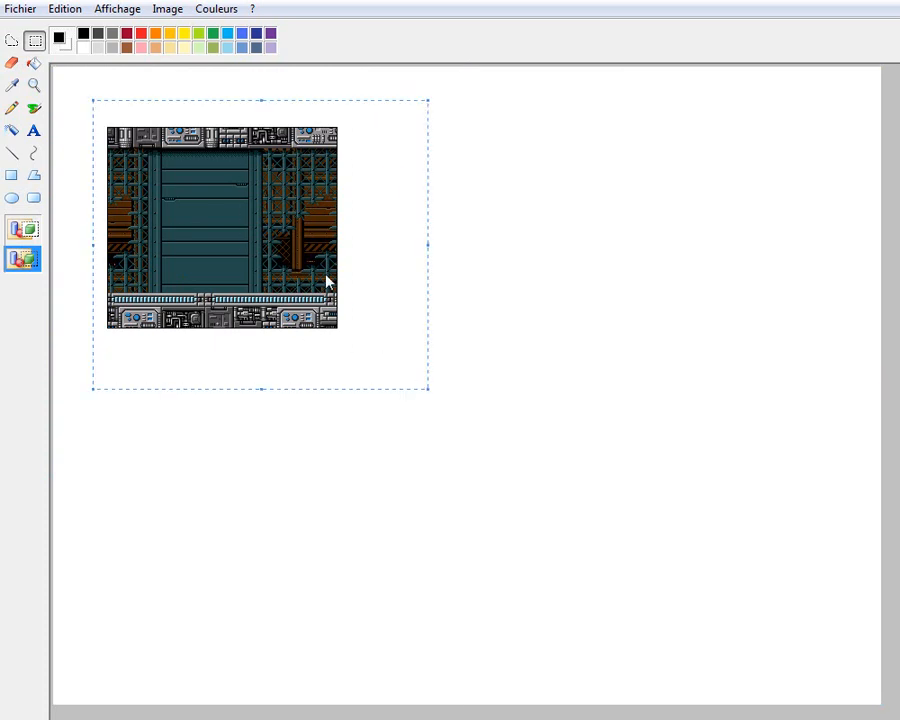
left_click(467, 180)
left_click_drag(358, 348, 442, 372)
left_click(404, 192)
left_click_drag(290, 250, 751, 213)
left_click(437, 276)
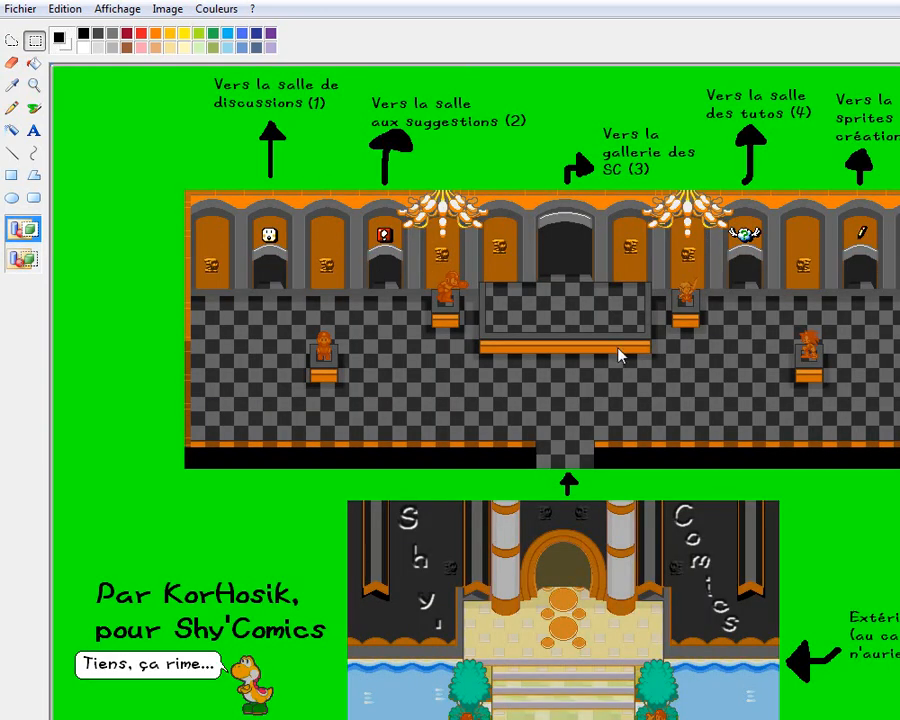
Try panel-sized rectangular selections on the hall map around the central platform and the area surrounding the left statue
left_click_drag(585, 352, 667, 402)
left_click(687, 490)
left_click_drag(672, 420, 679, 420)
left_click(753, 496)
left_click_drag(680, 432, 680, 430)
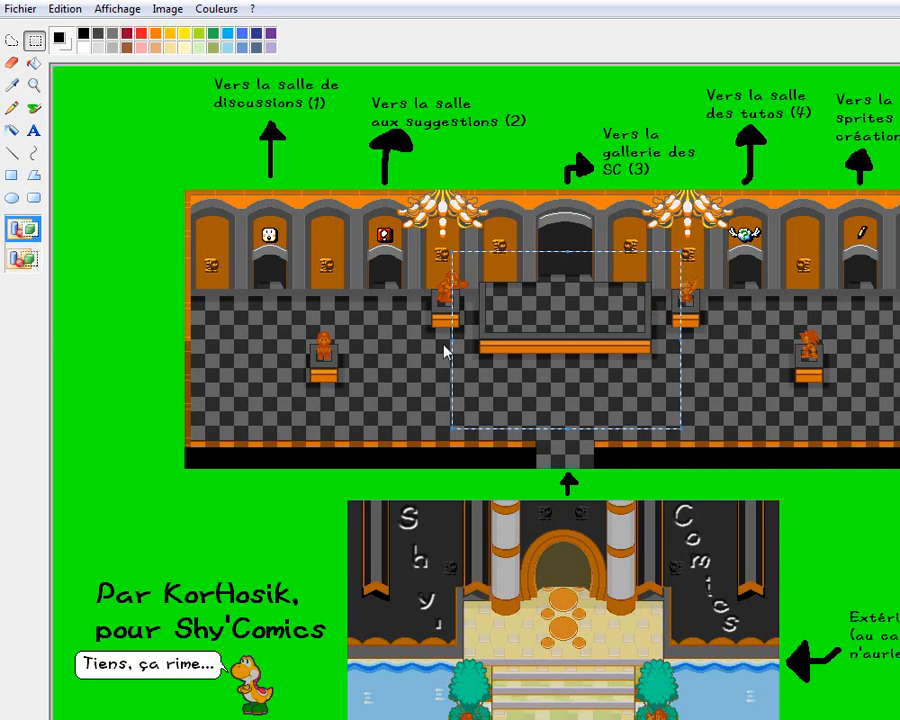
left_click_drag(218, 240, 290, 298)
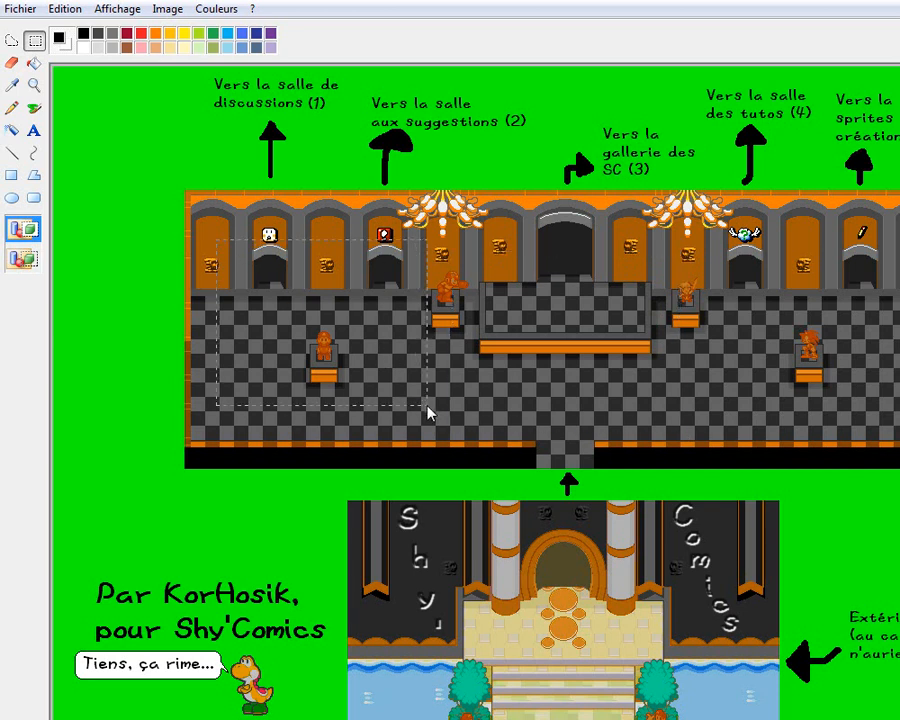
left_click_drag(428, 412, 428, 412)
left_click(585, 382)
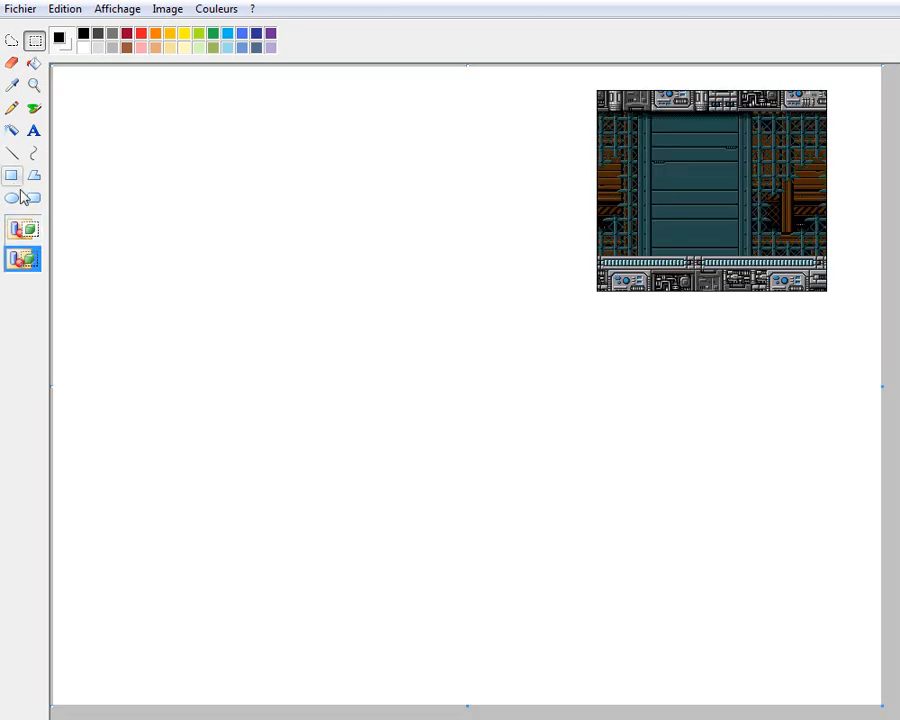
Draw a thin black unfilled rectangle as an empty panel frame in the comic page's upper-left area and copy it
left_click(15, 177)
left_click_drag(106, 149, 328, 350)
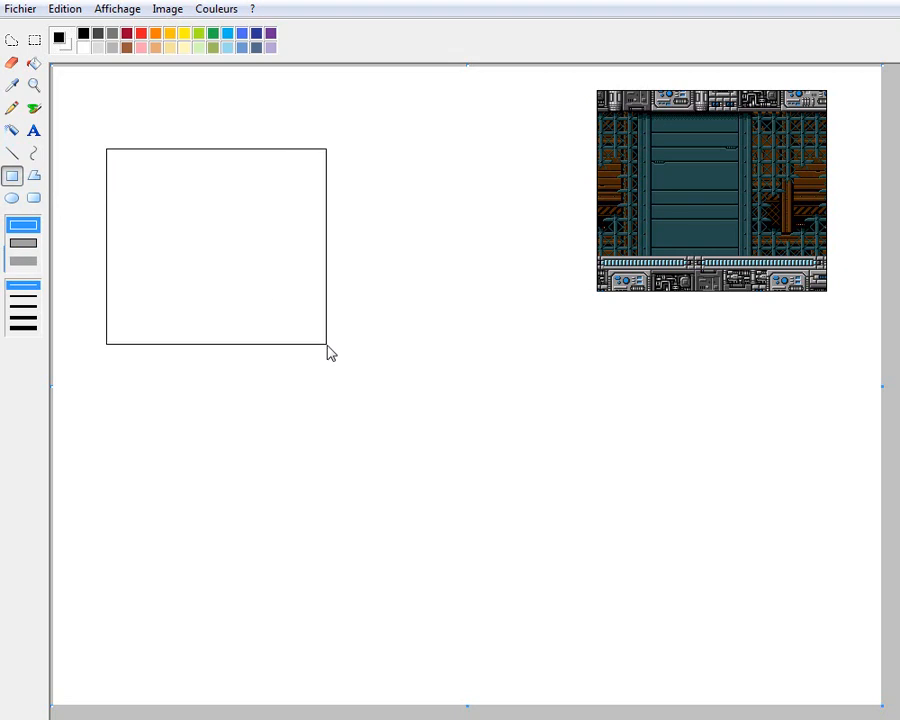
left_click(34, 40)
left_click_drag(70, 123, 331, 355)
right_click(249, 250)
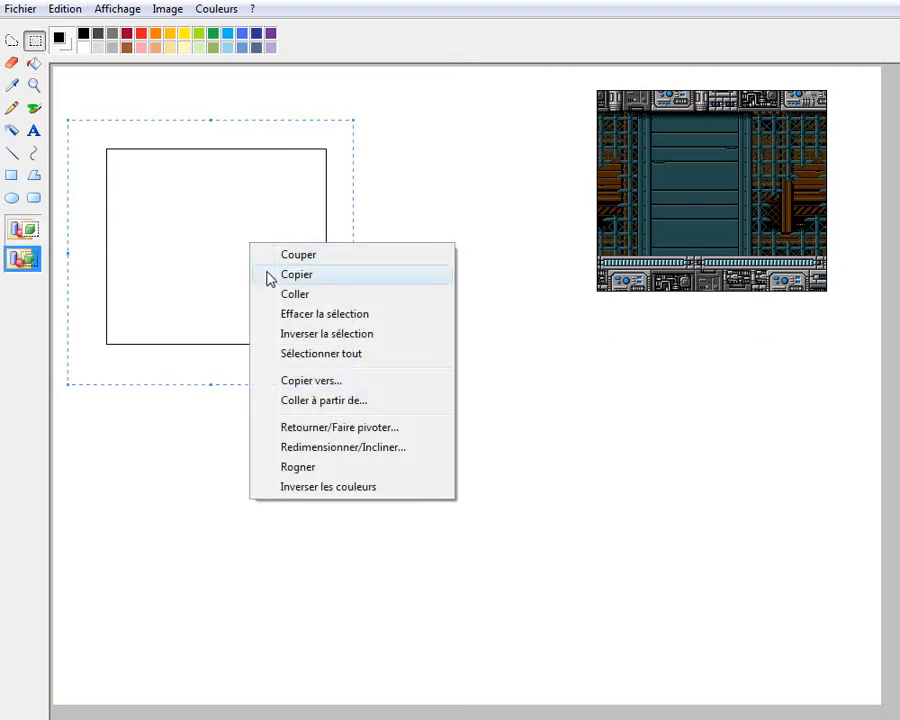
left_click(267, 275)
left_click(556, 400)
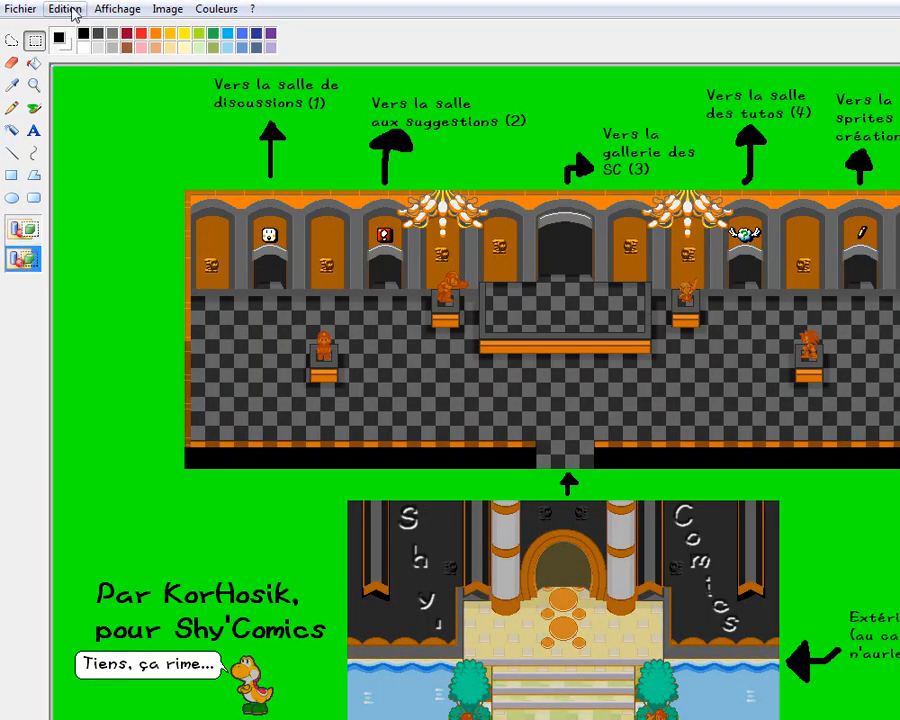
Paste the frame onto the hall map with a transparent background and place it around the central platform
left_click(35, 260)
left_click(64, 9)
left_click(92, 115)
left_click_drag(136, 148, 500, 290)
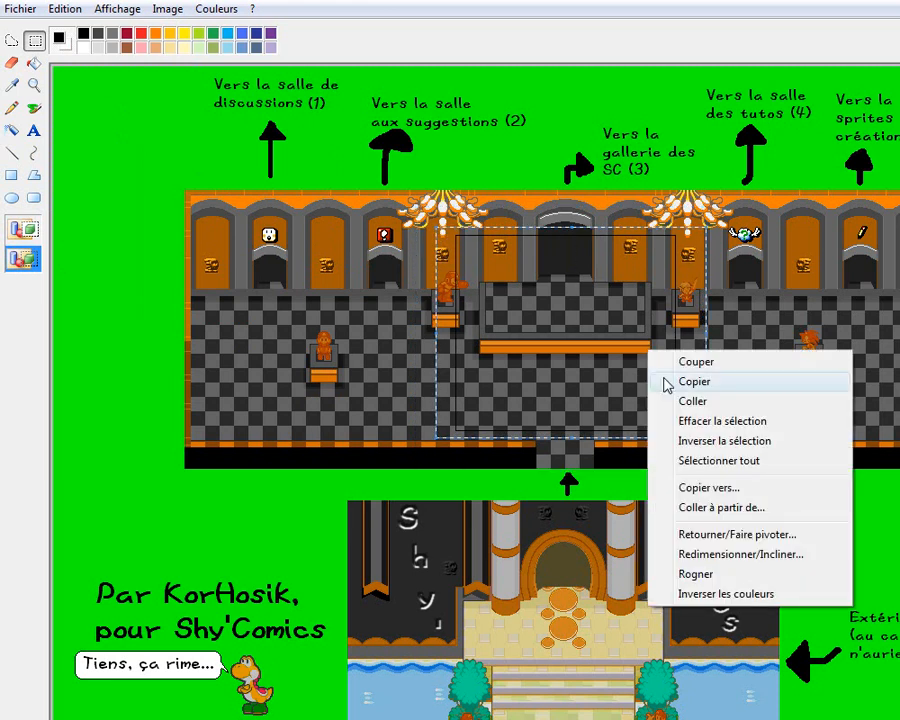
Copy the framed platform area from the hall map and paste it on the comic page below the Megaman background
left_click(668, 382)
left_click(745, 390)
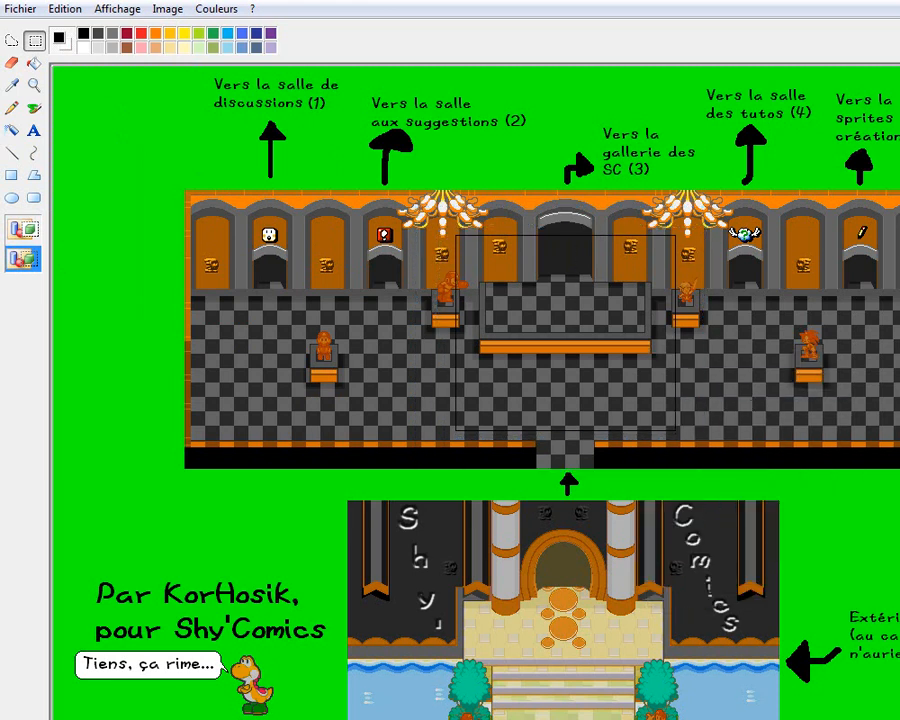
left_click(405, 302)
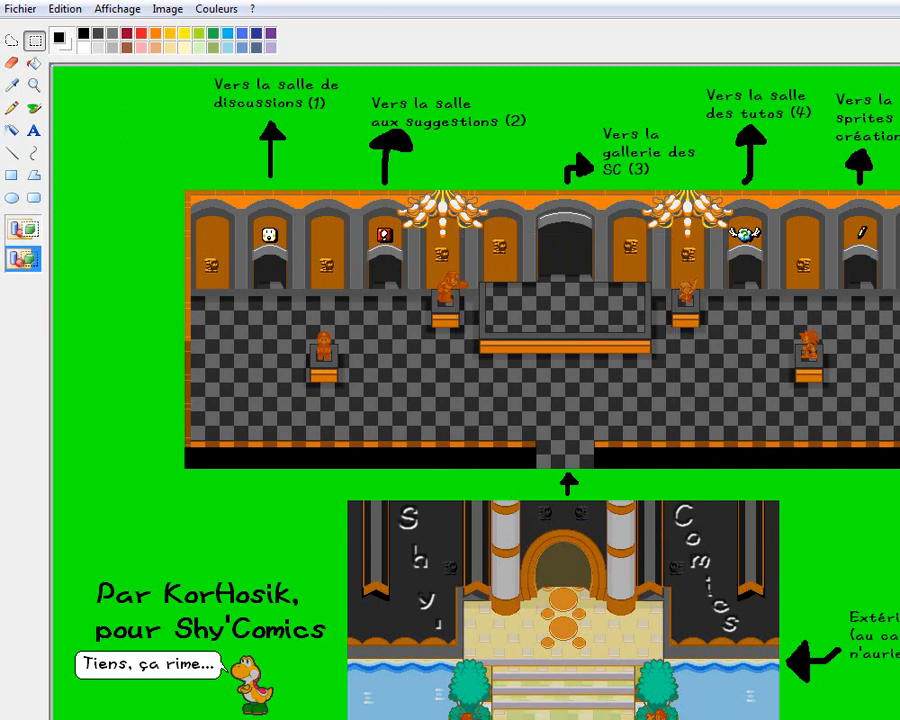
key("alt+Tab")
left_click(64, 12)
left_click(80, 118)
mouse_move(173, 197)
left_mouse_down()
mouse_move(293, 343)
mouse_move(552, 460)
left_mouse_up()
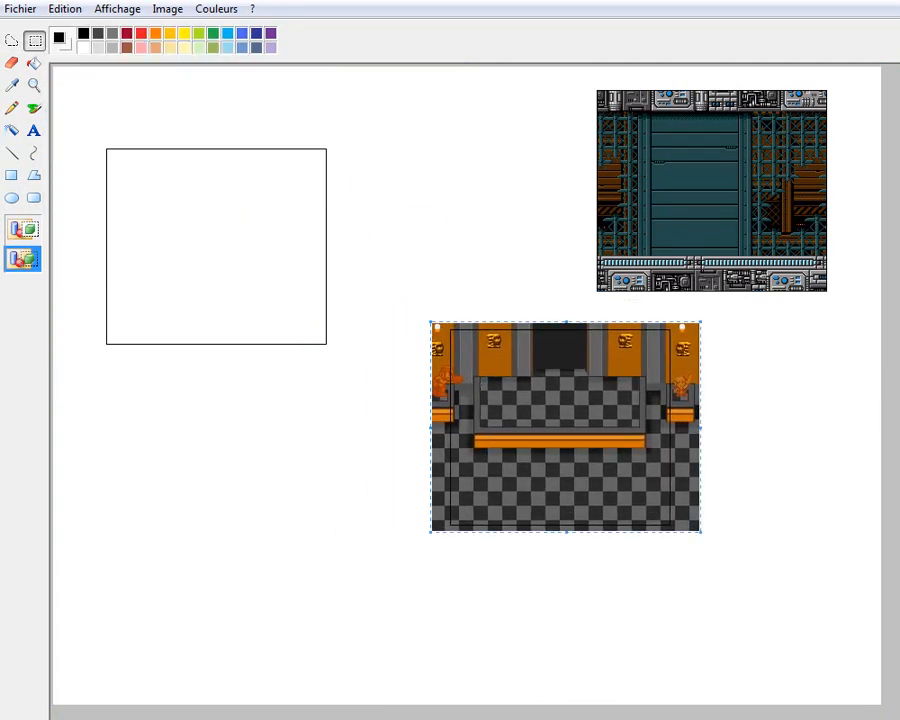
Erase the excess hall image outside the upper part of the pasted panel's left border
left_click(34, 86)
left_click(628, 480)
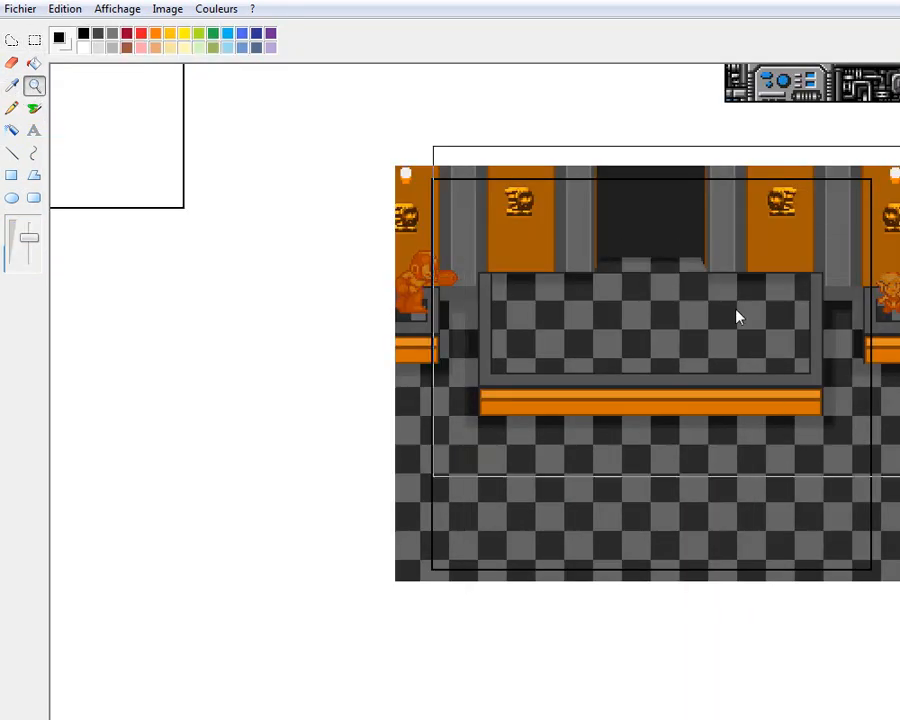
left_click(671, 293)
left_click(34, 40)
left_click_drag(97, 132, 181, 557)
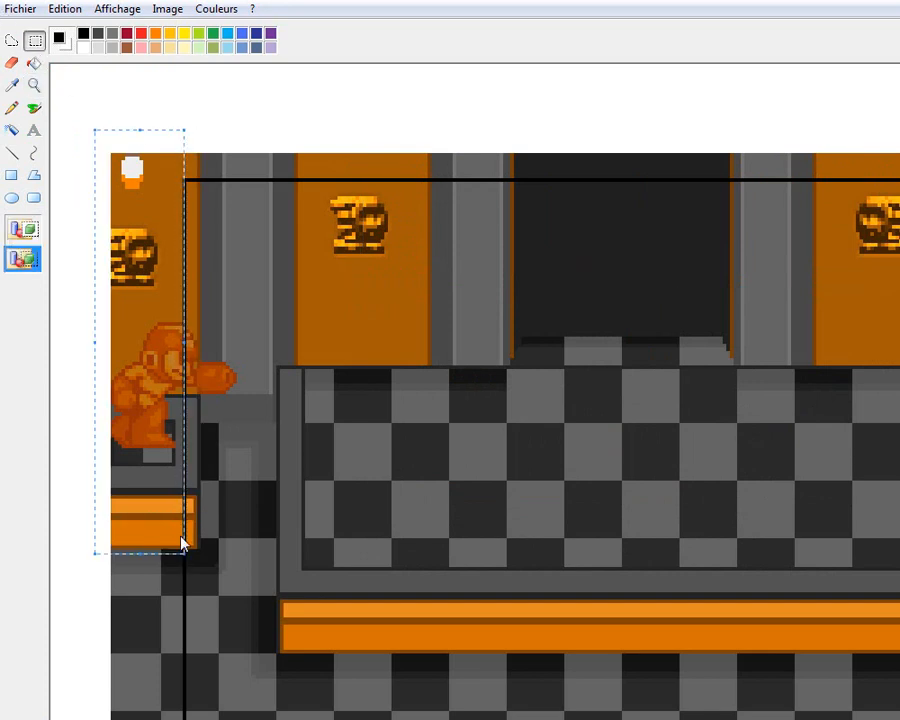
key("Delete")
Erase the excess beside the lower part of the panel's left border and along its bottom border
scroll(153, 371, "down", 5)
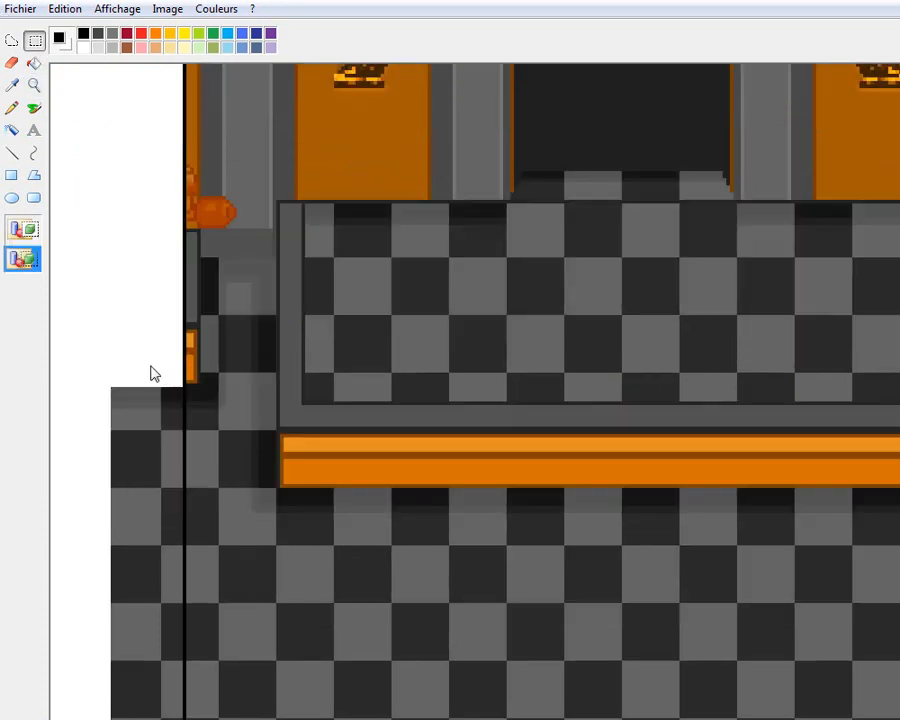
scroll(87, 234, "up", 2)
mouse_move(80, 196)
left_mouse_down()
mouse_move(199, 600)
mouse_move(182, 672)
mouse_move(896, 680)
mouse_move(896, 638)
mouse_move(864, 643)
left_mouse_up()
key("Delete")
key("Delete")
scroll(530, 350, "right", 1)
scroll(475, 350, "right", 6)
mouse_move(758, 677)
left_mouse_down()
mouse_move(669, 649)
mouse_move(432, 630)
left_mouse_up()
Erase the excess hall image outside the panel's right border
key("Delete")
scroll(790, 631, "up", 3)
scroll(790, 631, "down", 3)
mouse_move(806, 640)
left_mouse_down()
mouse_move(699, 436)
mouse_move(639, 241)
mouse_move(643, 217)
left_mouse_up()
Erase the excess strip of hall image above the panel's top border
key("Delete")
scroll(709, 385, "up", 6)
mouse_move(794, 554)
left_mouse_down()
mouse_move(663, 297)
mouse_move(643, 145)
mouse_move(378, 189)
mouse_move(155, 180)
left_mouse_up()
key("Delete")
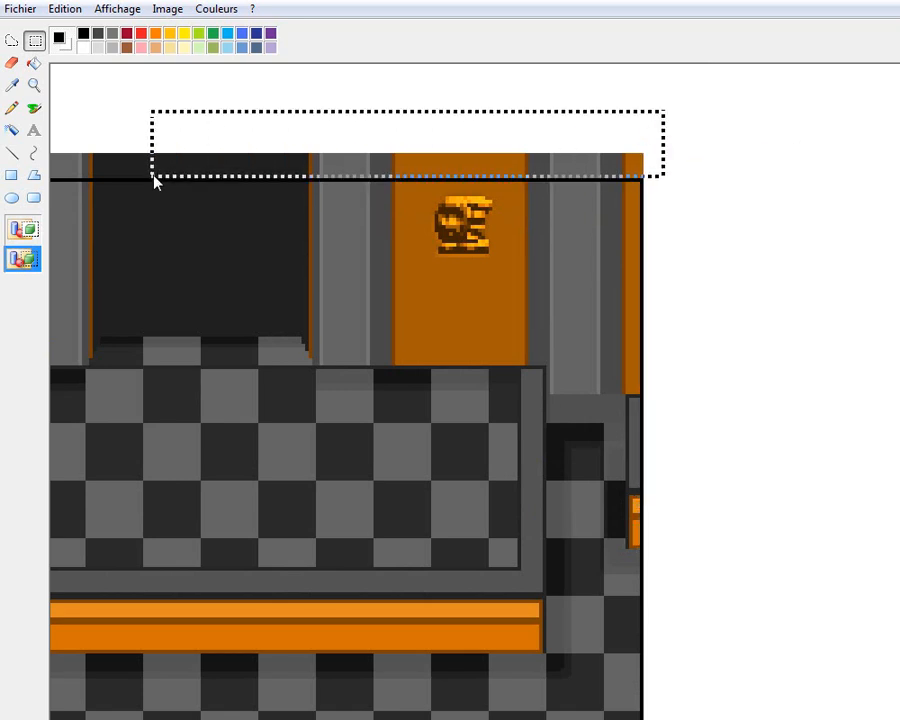
key("Delete")
scroll(475, 400, "left", 5)
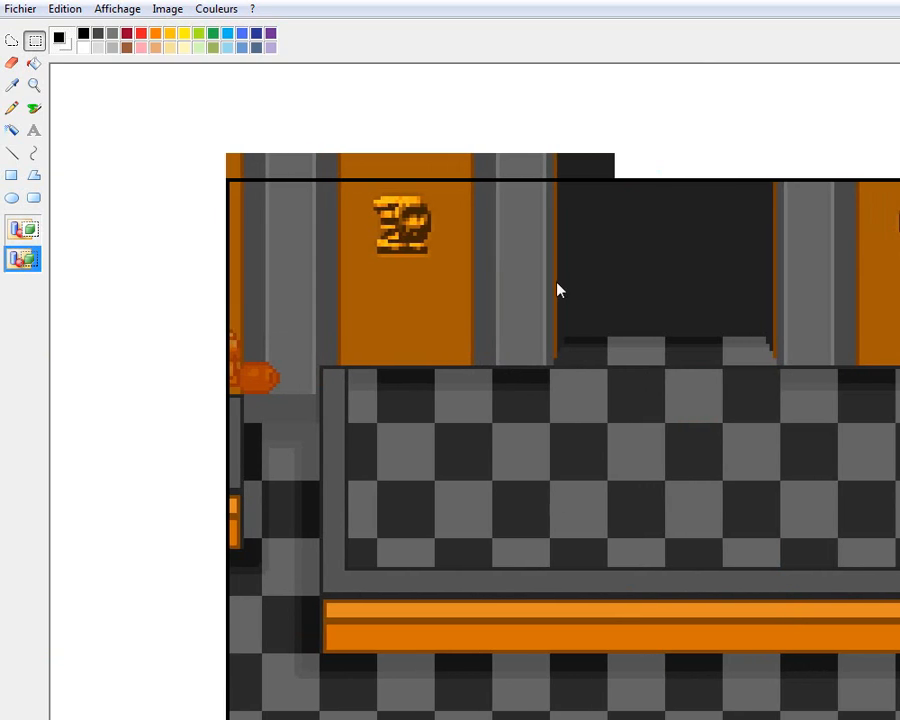
left_click_drag(617, 121, 210, 179)
key("Delete")
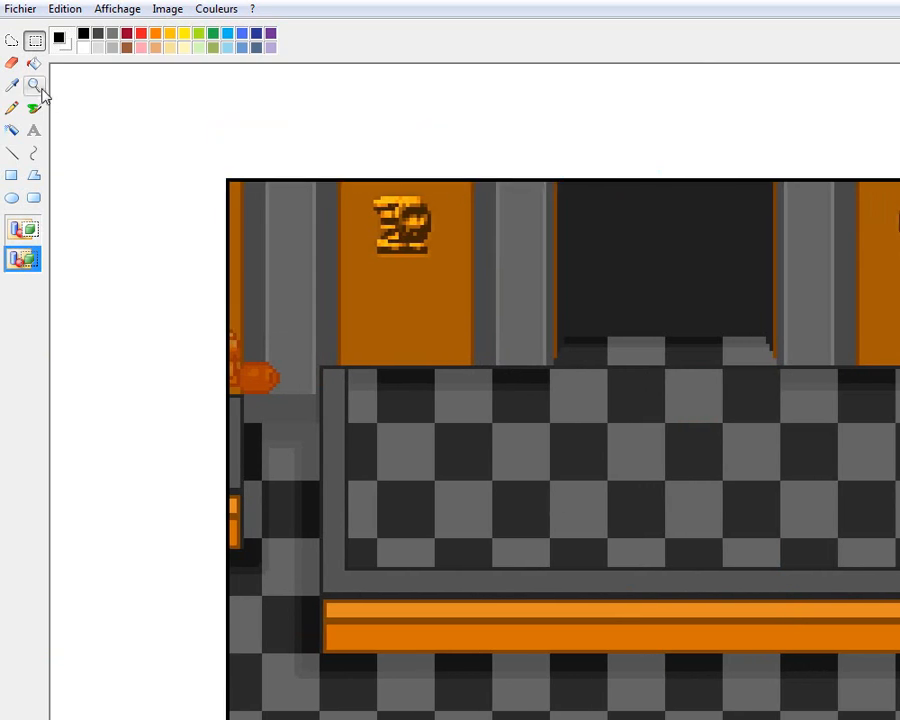
Move the trimmed hall panel directly beneath the Megaman background
left_click(34, 85)
left_click(133, 126)
left_click(35, 40)
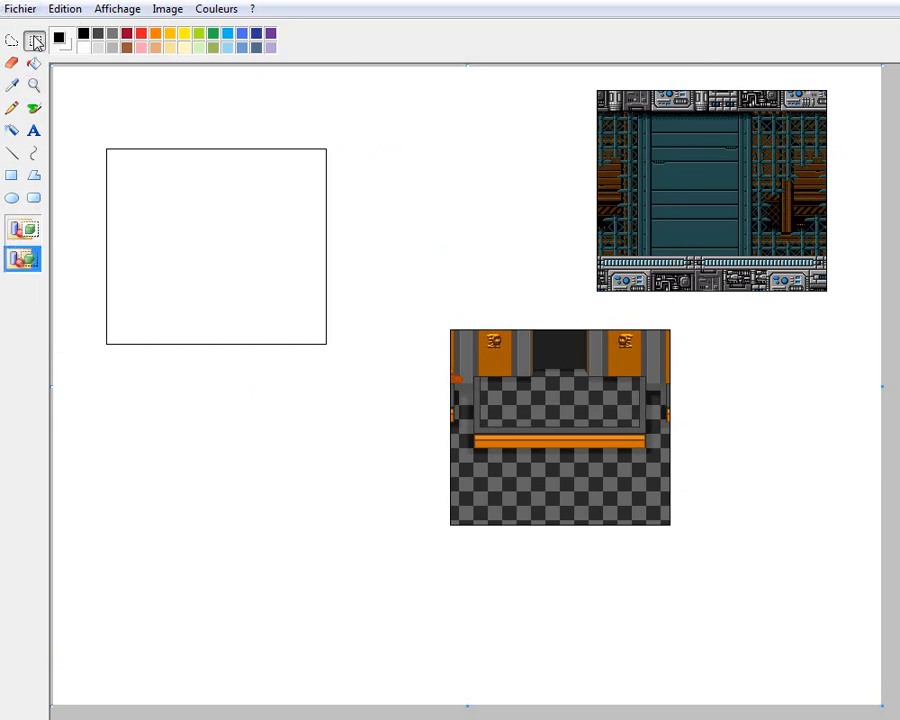
left_click_drag(632, 492, 797, 454)
Copy the empty frame and paste it onto the hall map around the left statue's area
left_click(106, 112)
left_click_drag(84, 127, 377, 384)
right_click(247, 234)
left_click(276, 266)
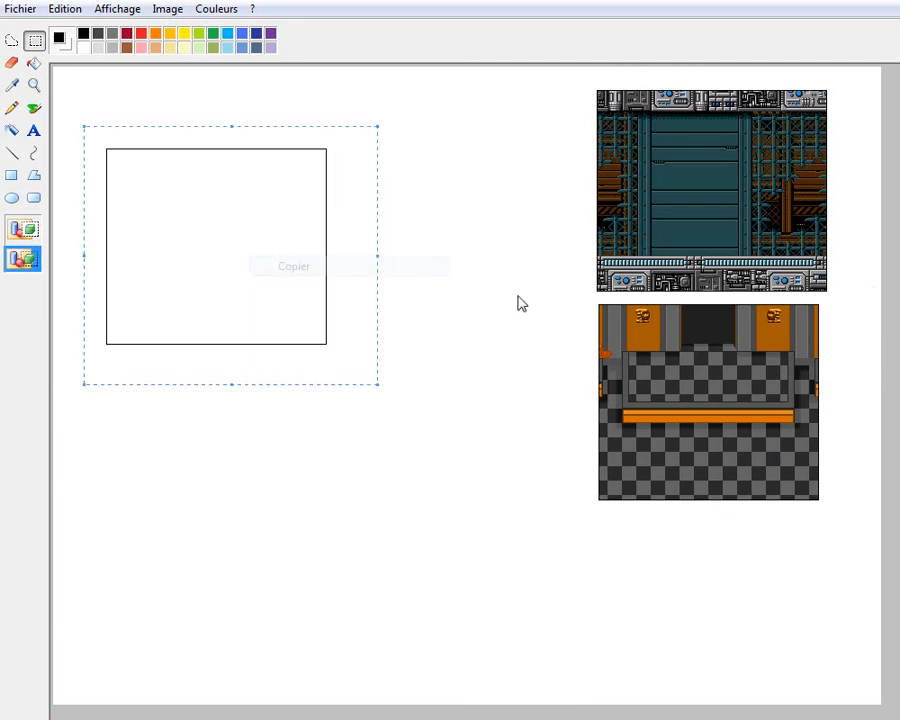
key("alt+Tab")
left_click(62, 9)
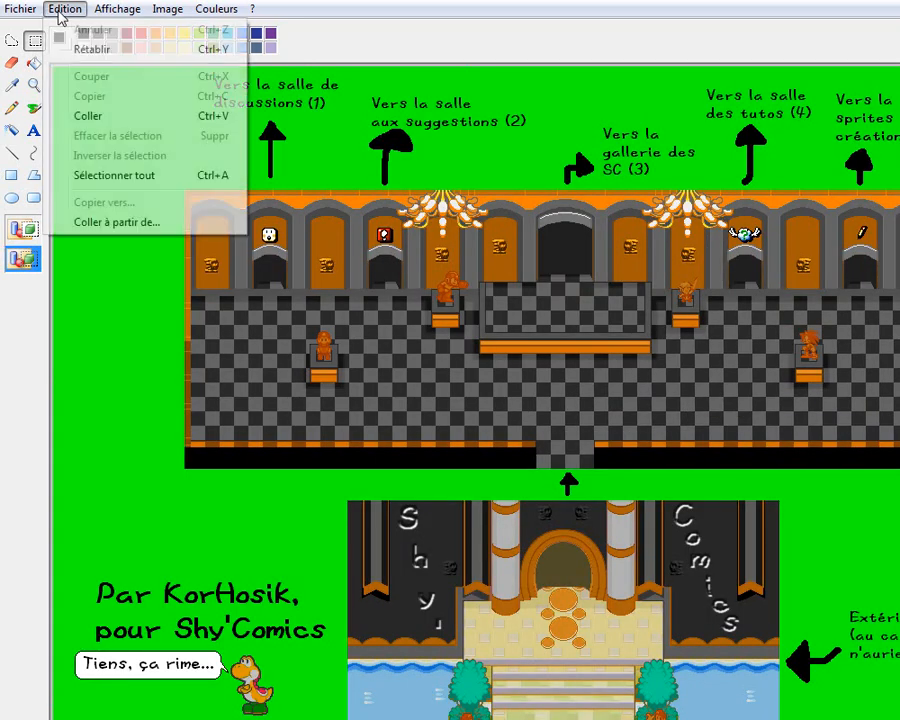
left_click(54, 120)
left_click_drag(139, 188, 272, 332)
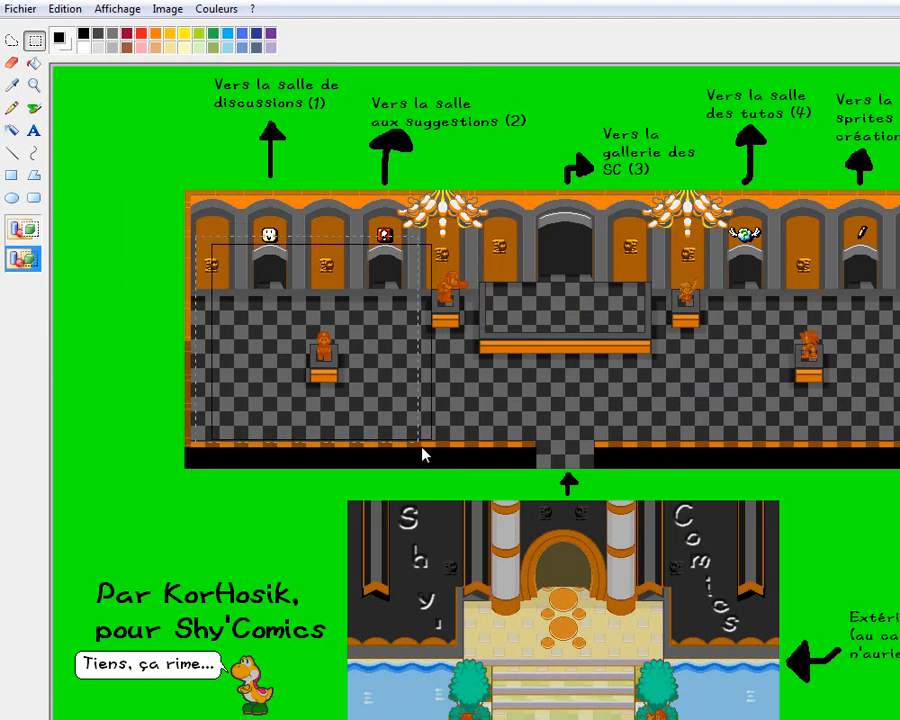
Copy the framed statue area, undo the frame on the hall map, and paste the copy below the comic page's empty frame
right_click(426, 396)
left_click(430, 424)
left_click(652, 368)
key("ctrl+z")
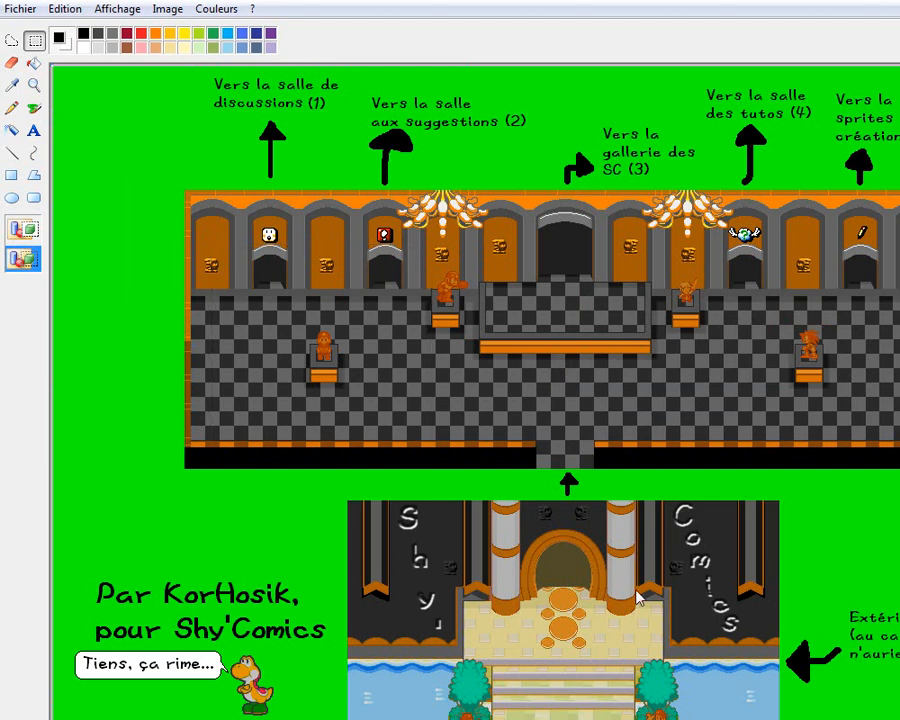
key("alt+Tab")
left_click(62, 10)
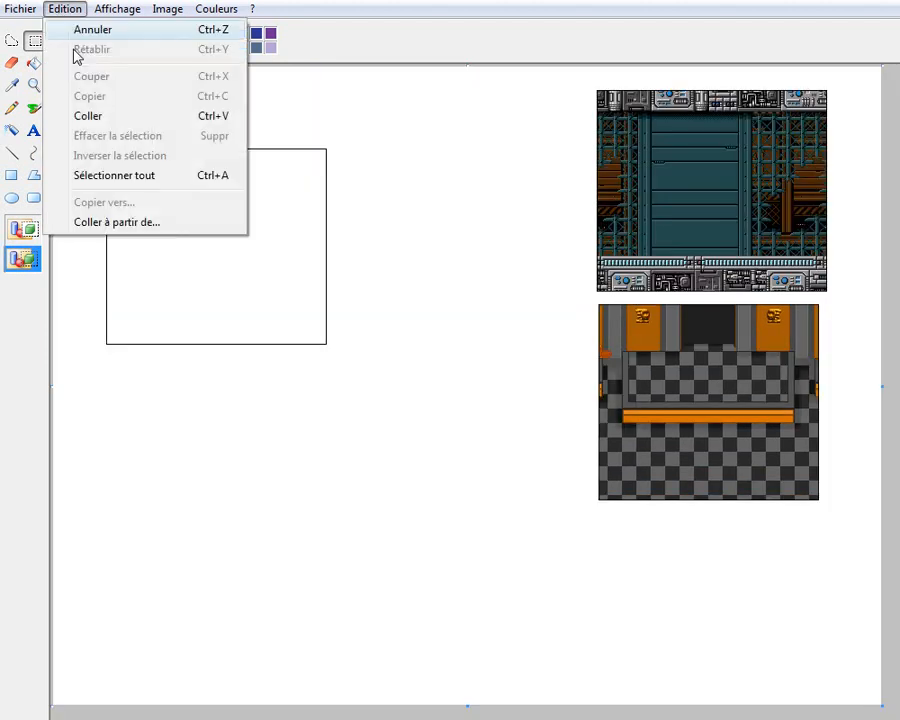
left_click(92, 115)
left_click_drag(105, 133, 222, 466)
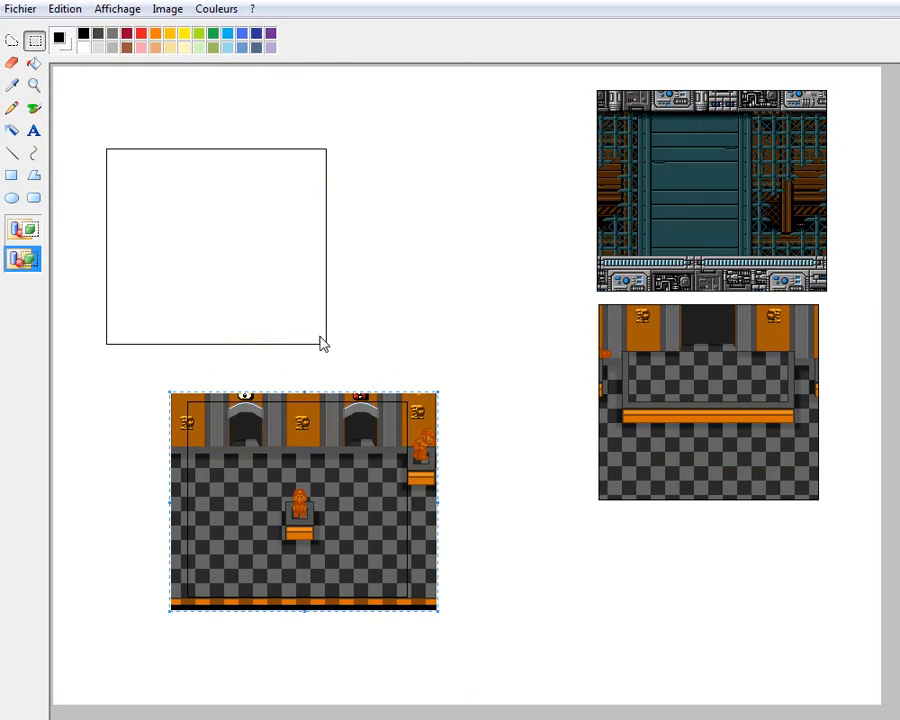
Undo the statue panel's paste and delete the hall panel beneath the Megaman background
key("ctrl+z")
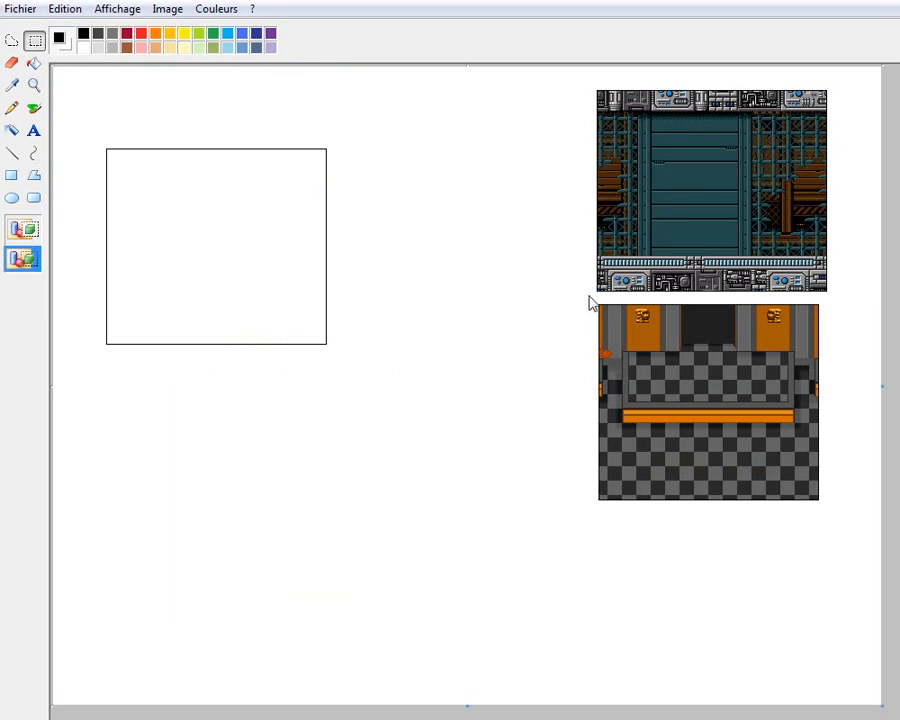
left_click_drag(876, 540, 875, 545)
key("Delete")
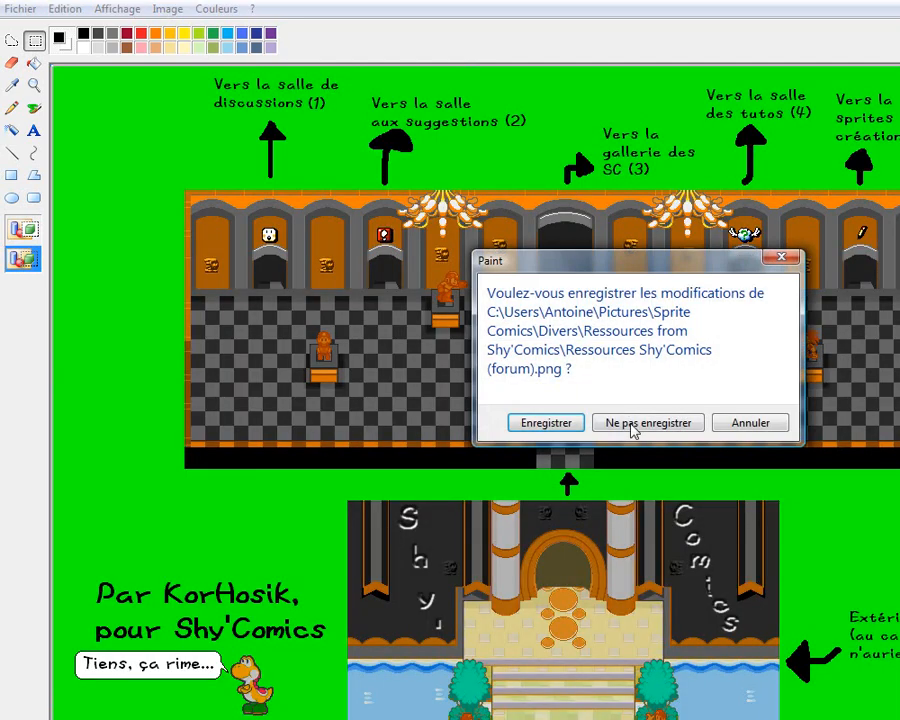
left_click(633, 428)
Select the empty black panel frame and delete it from the comic page
left_click_drag(453, 401, 108, 130)
left_click(494, 345)
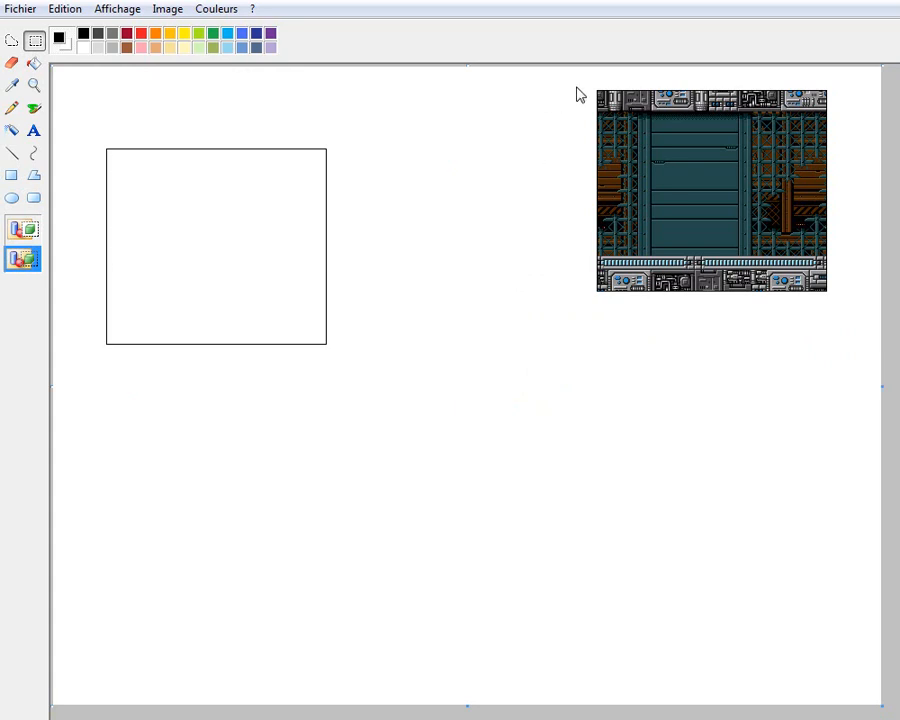
left_click_drag(788, 297, 872, 352)
left_click(684, 351)
left_click_drag(89, 130, 348, 368)
left_click_drag(275, 264, 505, 247)
key("Delete")
Delete the upper-left part of the Megaman background while keeping its black border intact
left_click(34, 85)
left_click(622, 236)
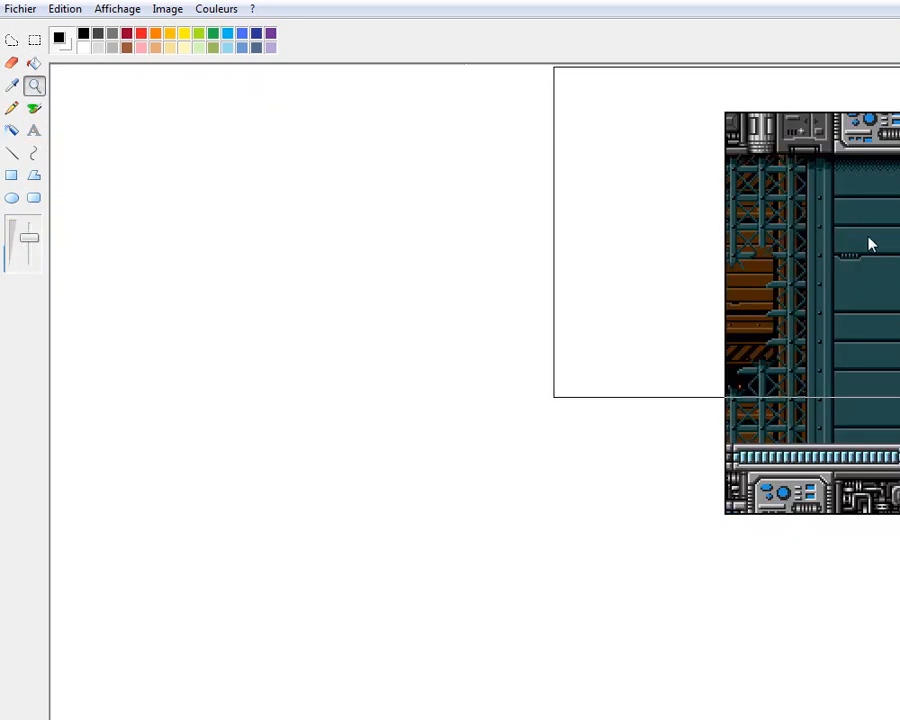
left_click(855, 234)
left_click(34, 40)
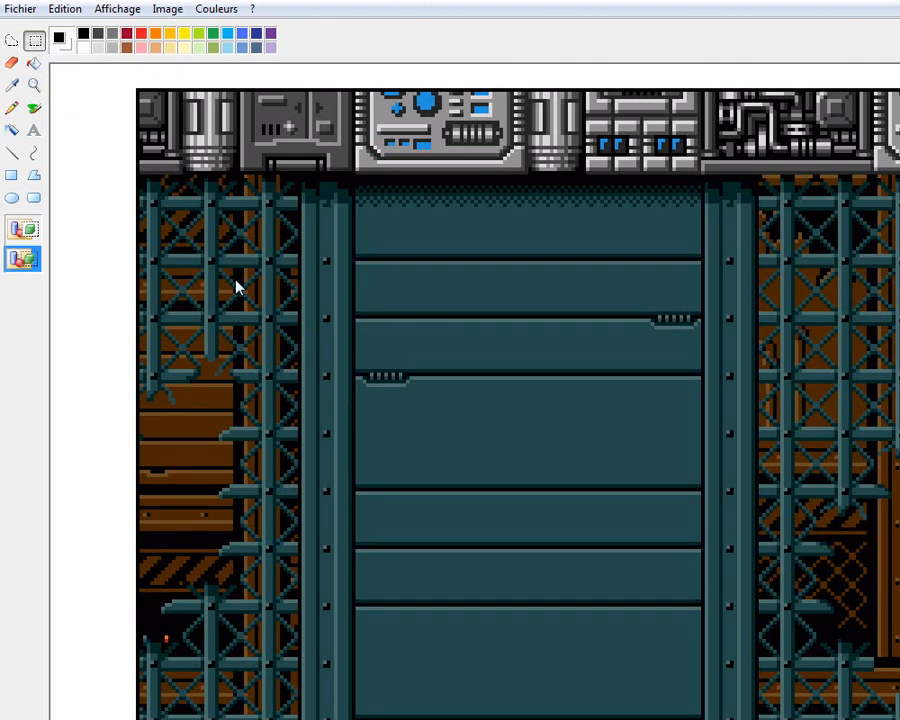
scroll(475, 392, "right", 1)
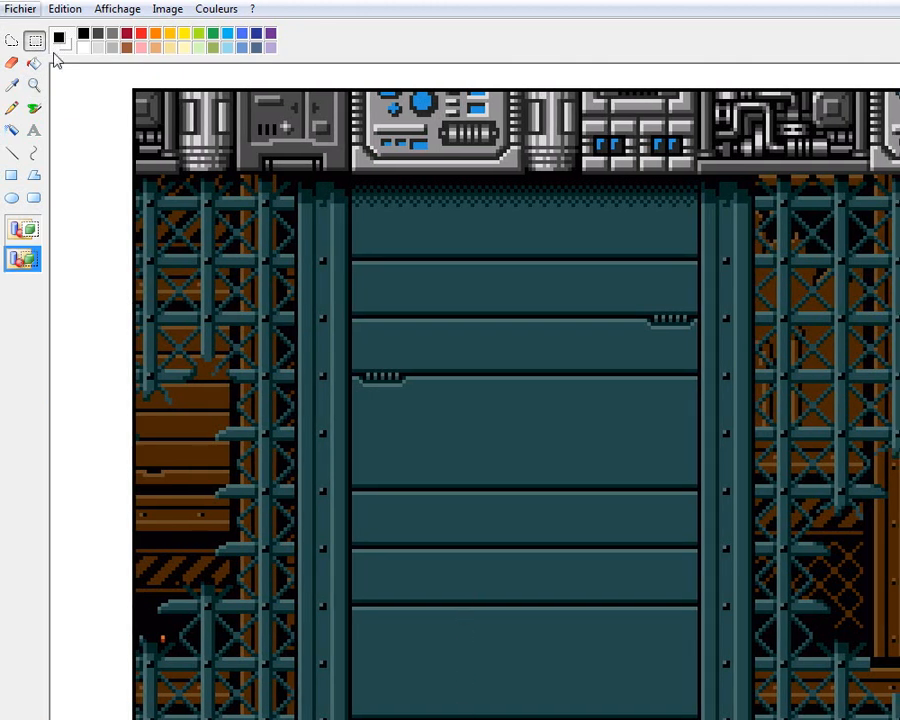
left_click_drag(588, 428, 140, 97)
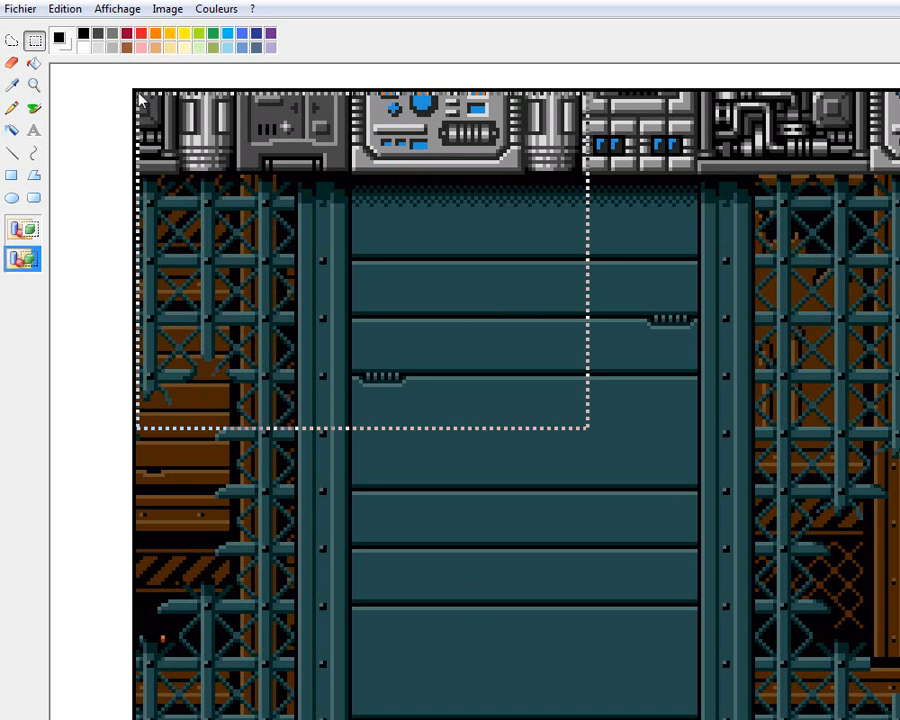
left_click_drag(139, 96, 137, 93)
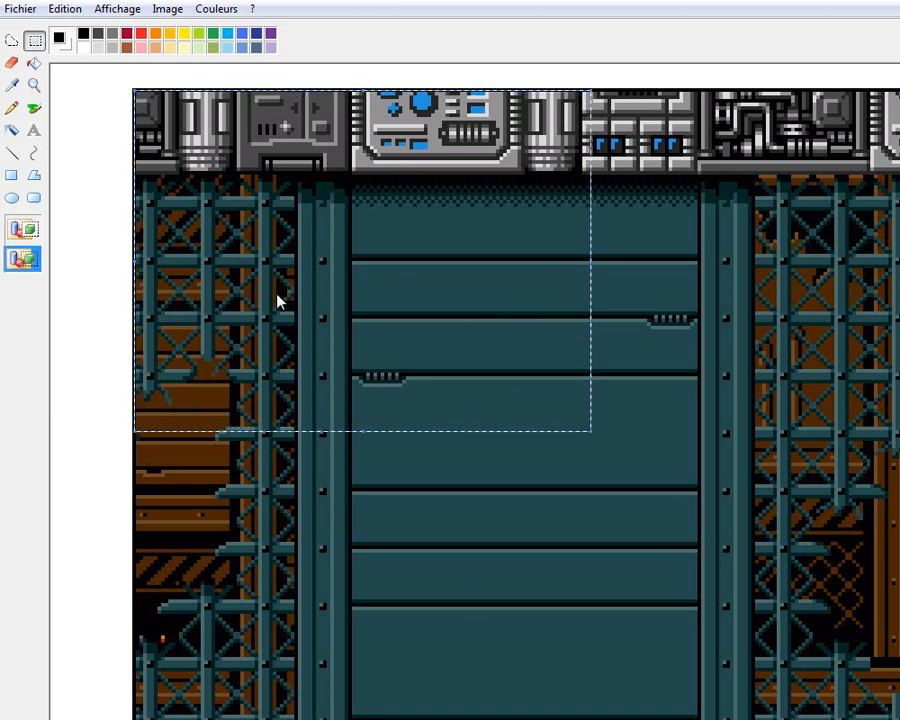
key("Delete")
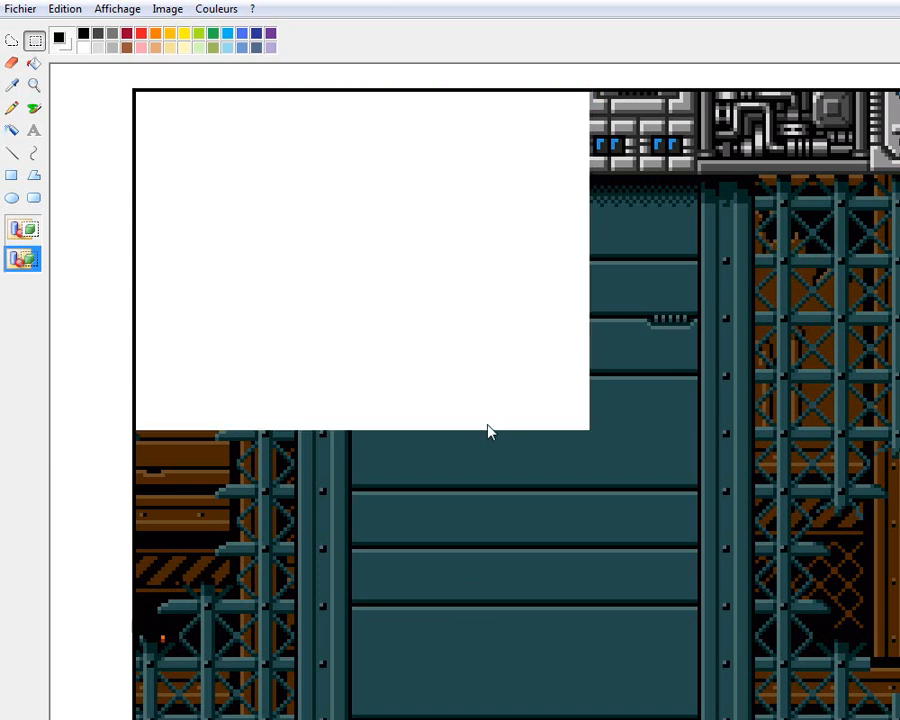
Delete the remaining Megaman background piece by piece inside the border, leaving an empty black frame
left_click_drag(508, 403, 899, 90)
key("Delete")
scroll(575, 113, "down", 3)
left_click_drag(601, 68, 138, 563)
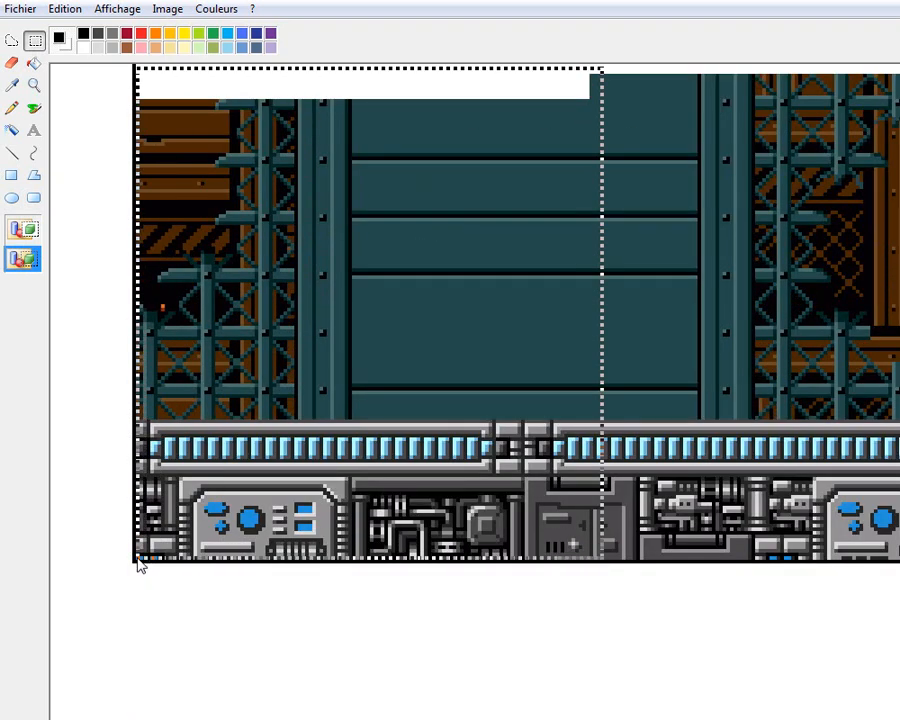
key("Delete")
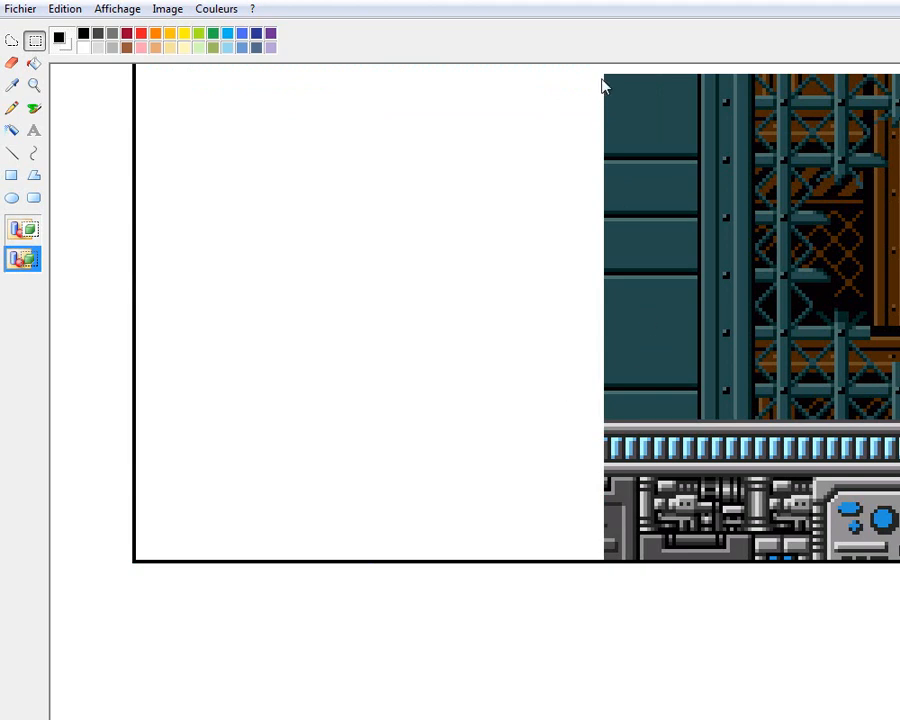
left_click_drag(598, 72, 899, 600)
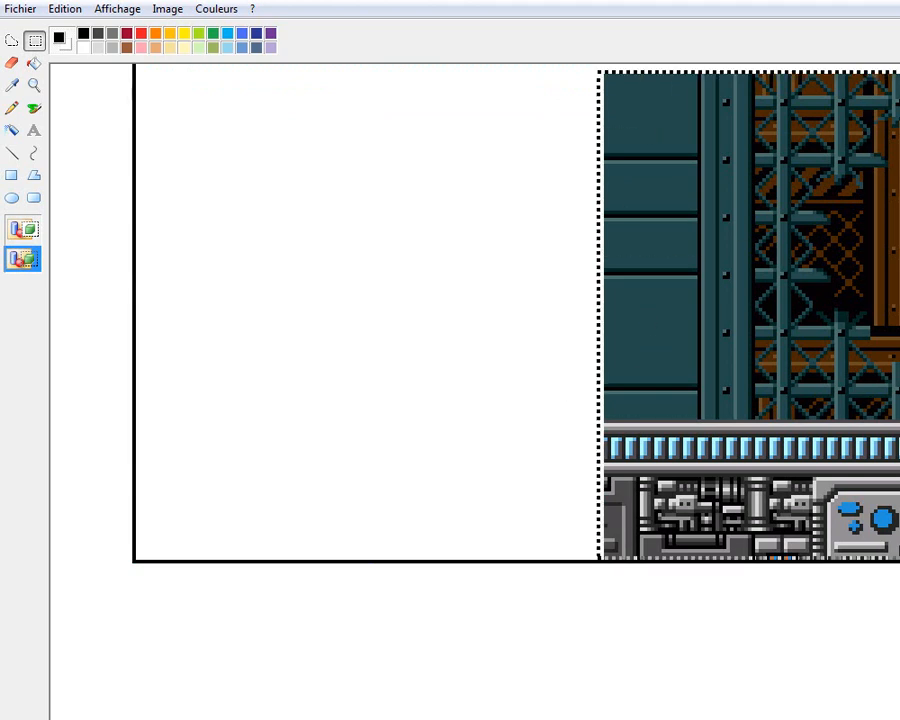
key("Delete")
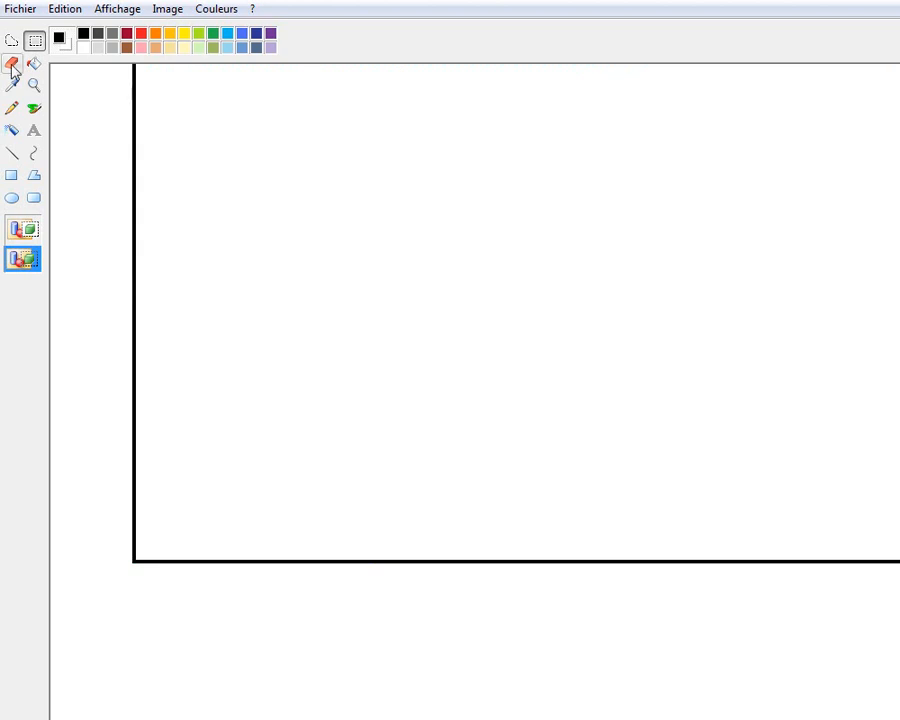
left_click(34, 85)
left_click(211, 170)
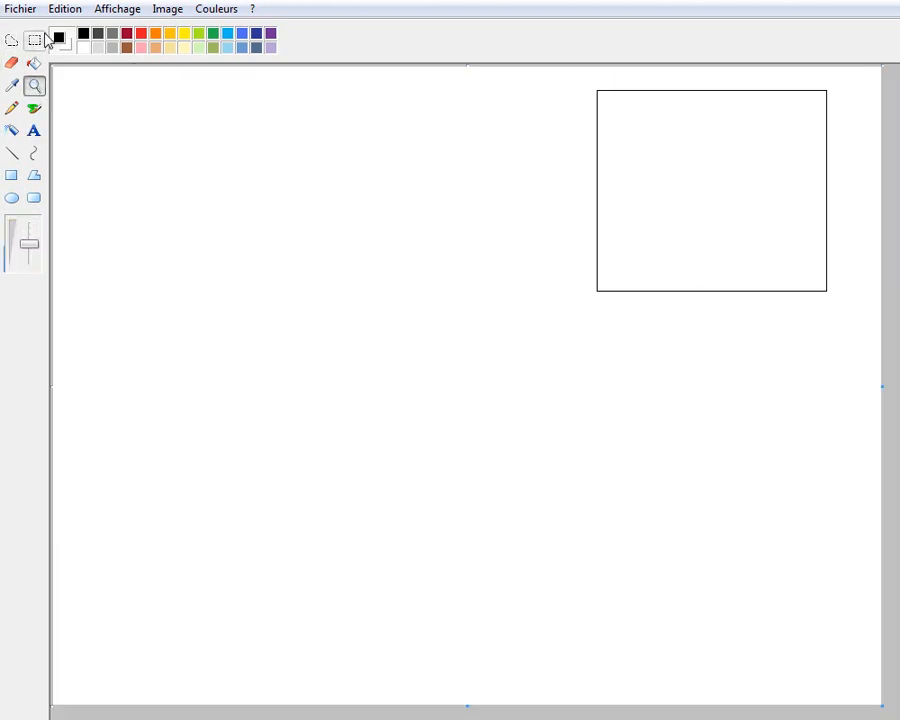
Switch to the browser, open background 217.png from the bghq Wily stage gallery, and copy it
left_click(34, 40)
key("alt+Tab")
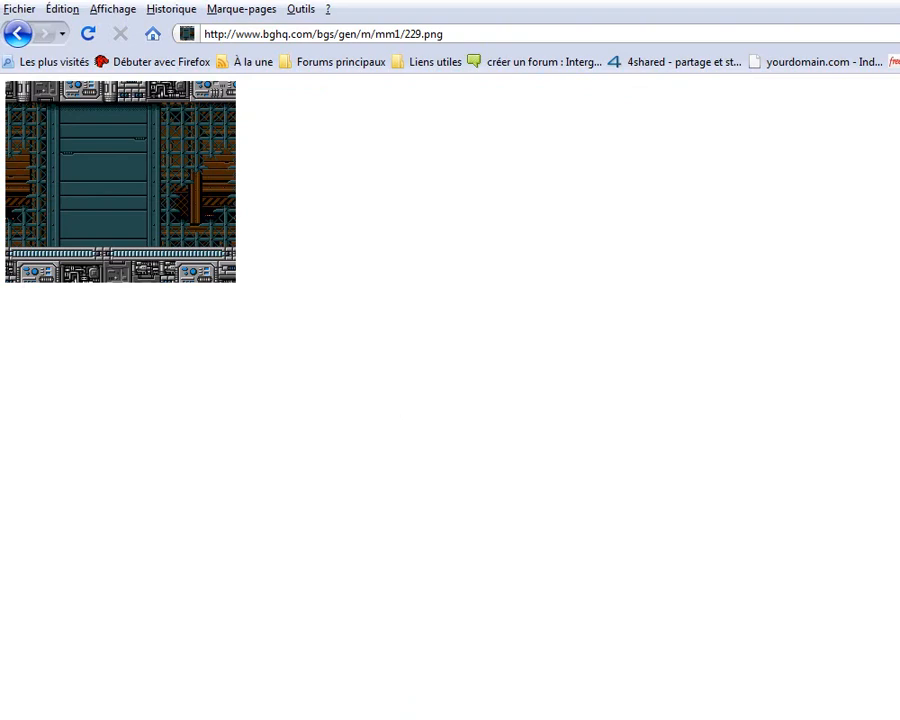
left_click(16, 34)
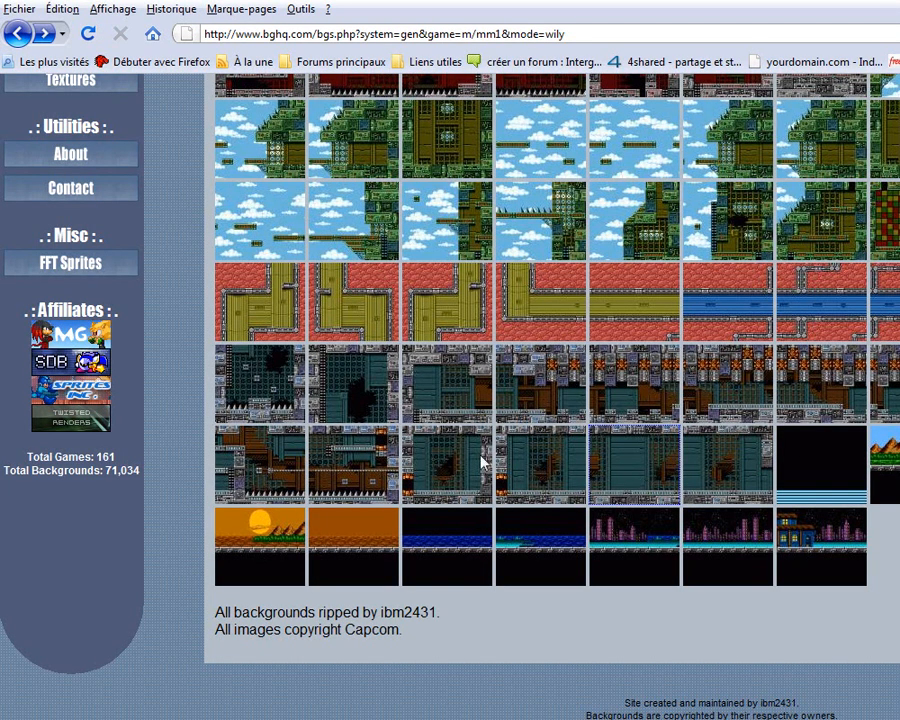
left_click(438, 362)
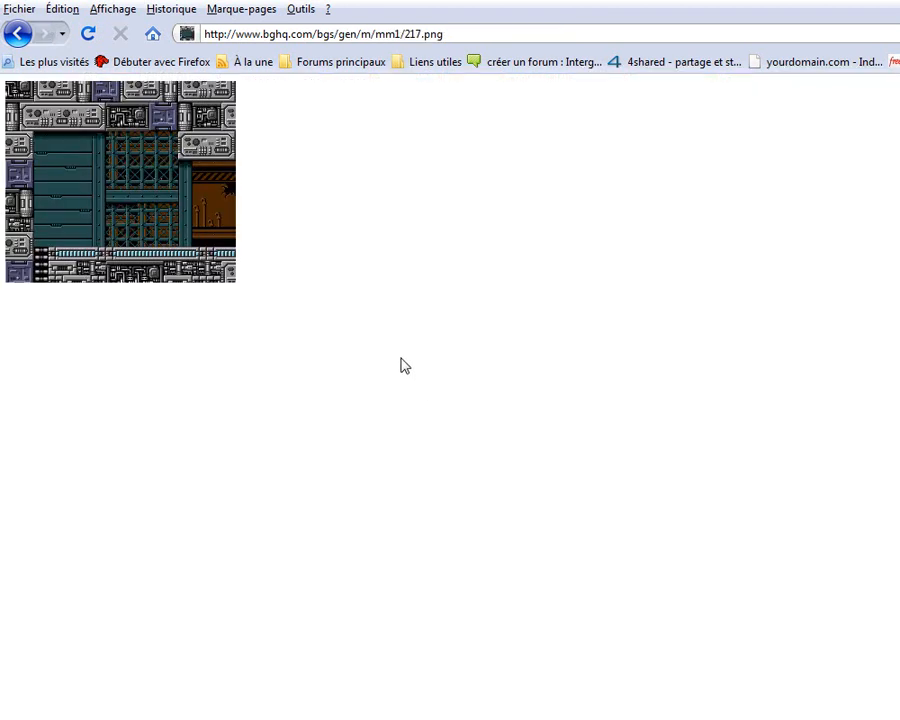
right_click(193, 199)
left_click(205, 210)
Switch back to Paint and paste the copied background on the left side of the comic page
key("alt+Tab")
left_click(62, 9)
left_click(122, 115)
left_click_drag(210, 180, 217, 184)
Move the empty black frame next to the pasted background and copy it
left_click_drag(585, 84, 850, 348)
mouse_move(722, 243)
left_mouse_down()
mouse_move(420, 278)
mouse_move(263, 265)
mouse_move(448, 460)
mouse_move(540, 299)
mouse_move(528, 267)
left_mouse_up()
right_click(528, 267)
left_click(547, 292)
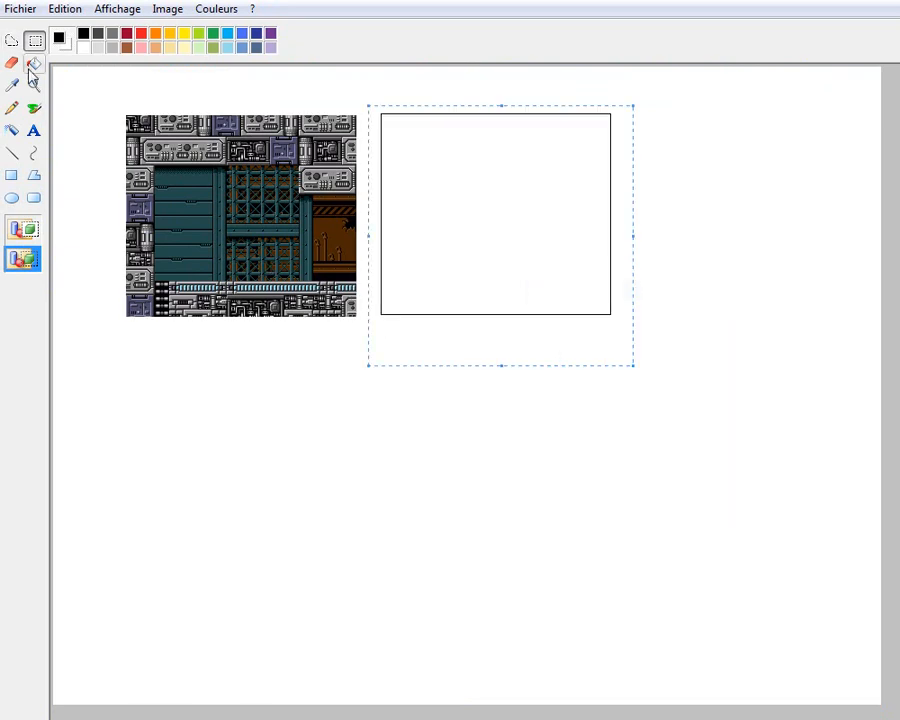
Paste the copied frame and align it exactly over the edges of the pasted background
left_click(34, 85)
left_click(276, 240)
left_click(368, 254)
left_click(52, 10)
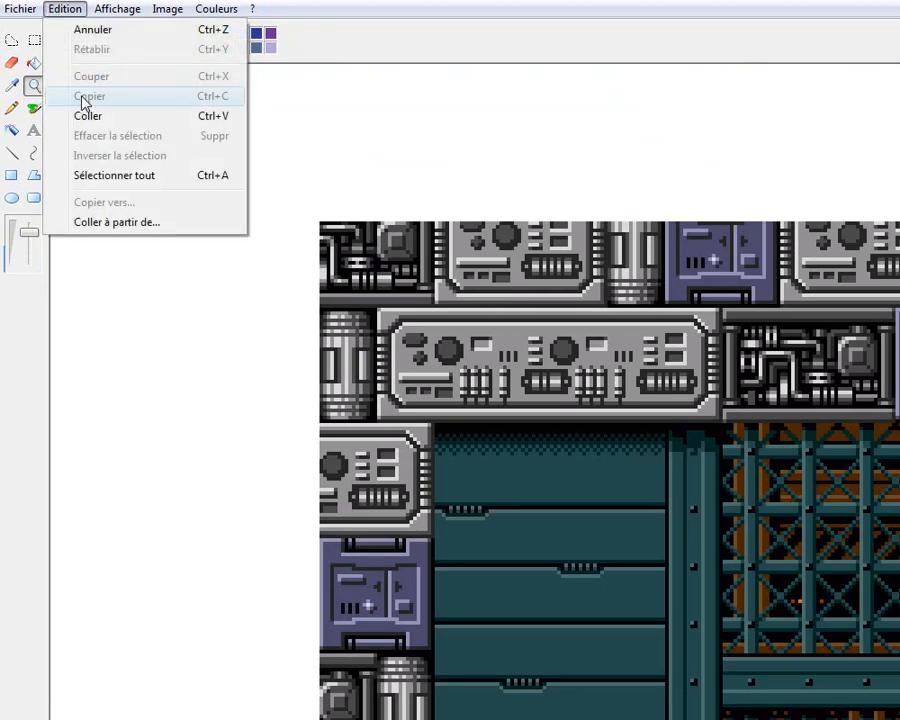
left_click(80, 114)
left_click_drag(174, 146, 400, 270)
scroll(500, 268, "down", 6)
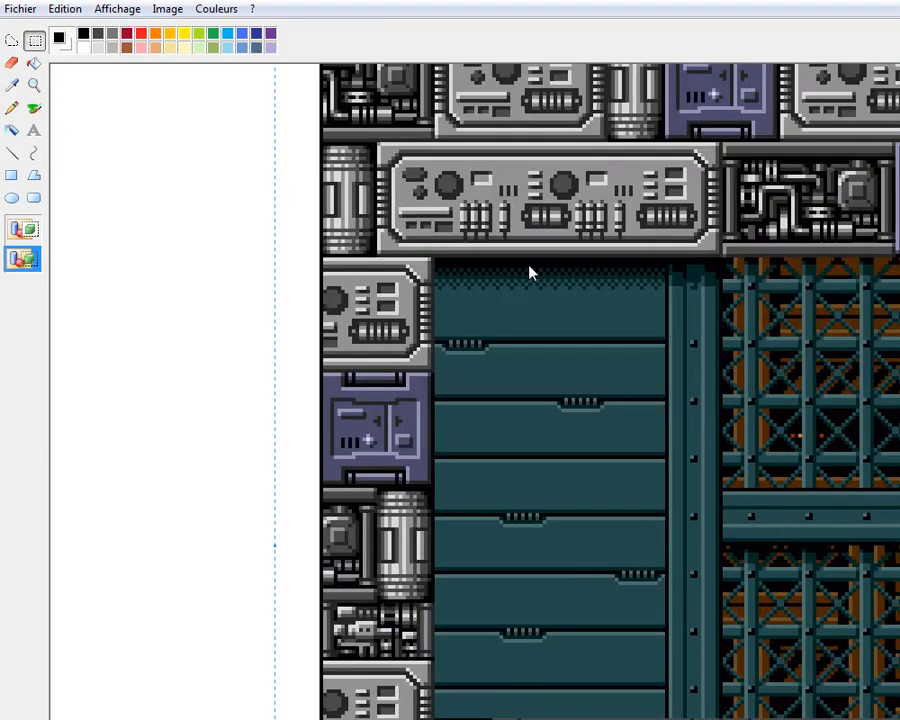
left_click(34, 85)
left_click(197, 163)
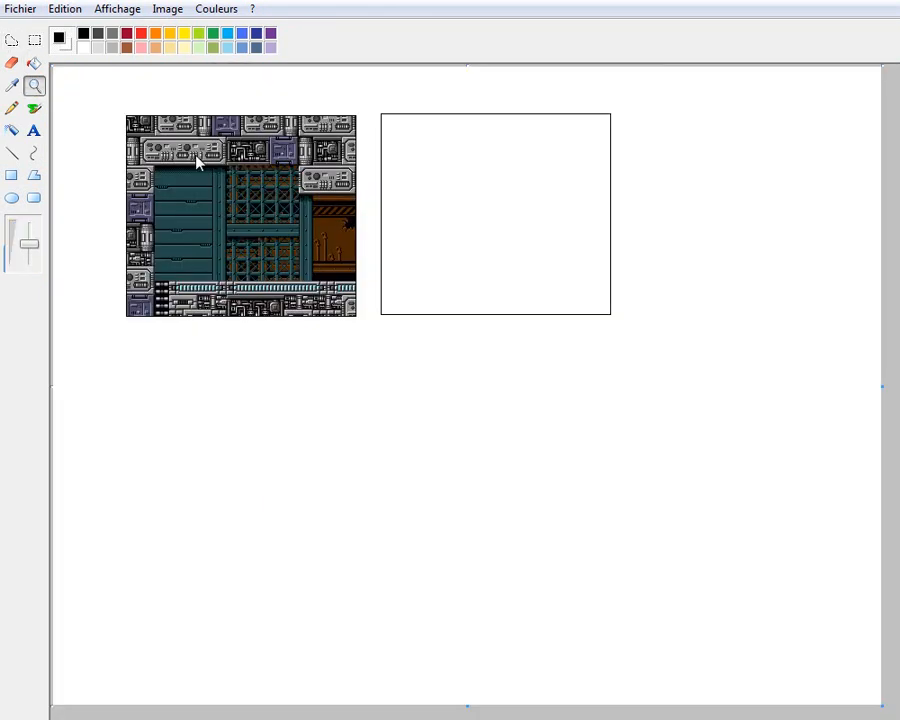
Move the empty frame to the page's upper-right area and place the framed background directly below it
left_click(34, 40)
left_click_drag(364, 368, 362, 364)
left_click(410, 100)
left_click_drag(617, 308, 823, 263)
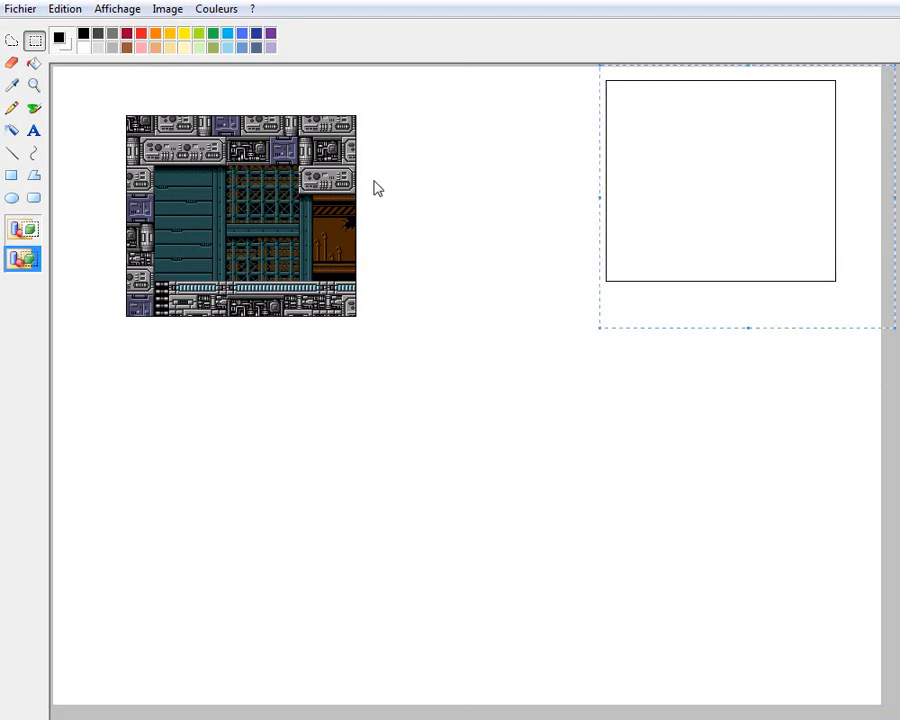
left_click_drag(114, 88, 450, 352)
mouse_move(316, 245)
left_mouse_down()
mouse_move(560, 484)
mouse_move(781, 426)
mouse_move(776, 408)
left_mouse_up()
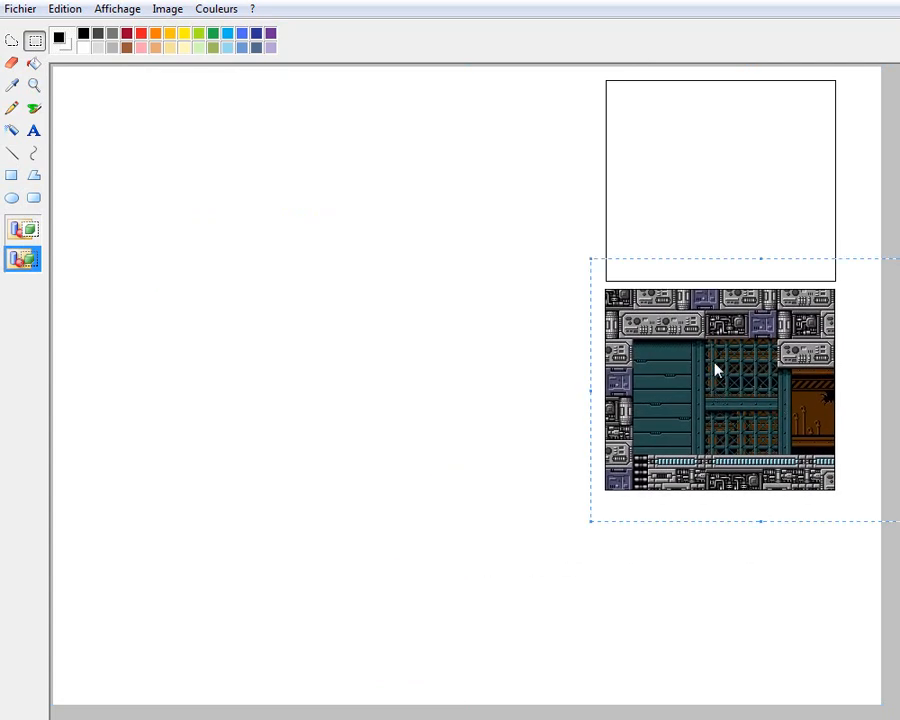
left_click(525, 275)
Return to the browser's Wily gallery, open the background with the wide teal wall (229.png), and copy it
key("alt+Tab")
left_click(18, 34)
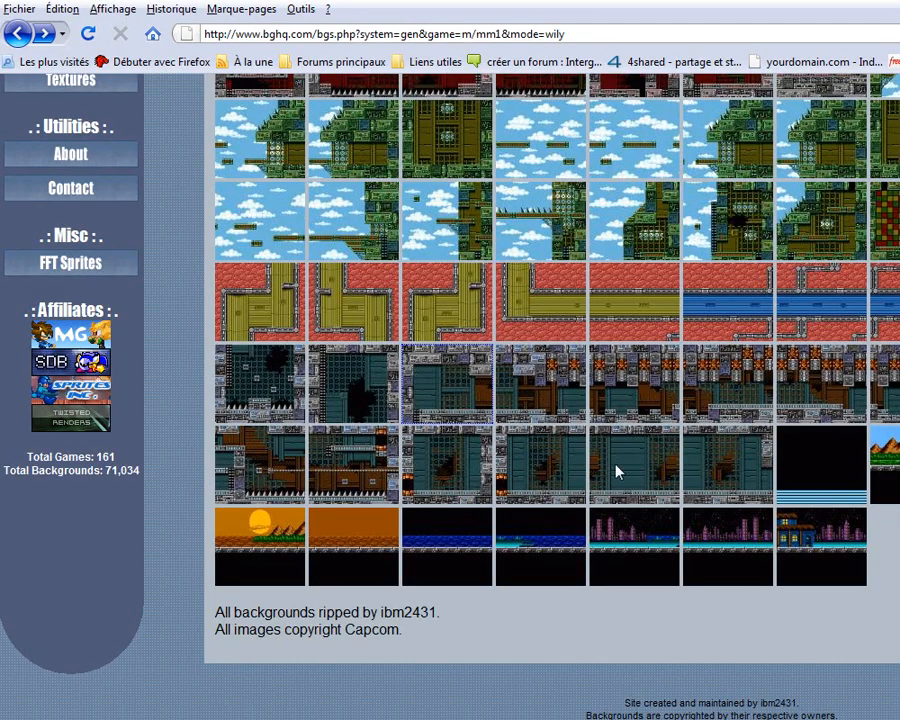
left_click(640, 471)
right_click(219, 172)
left_click(246, 184)
Switch back to Paint, paste the teal wall background, and place it in the page's upper-left area
key("alt+Tab")
left_click(66, 9)
left_click(84, 115)
left_click_drag(138, 135, 177, 180)
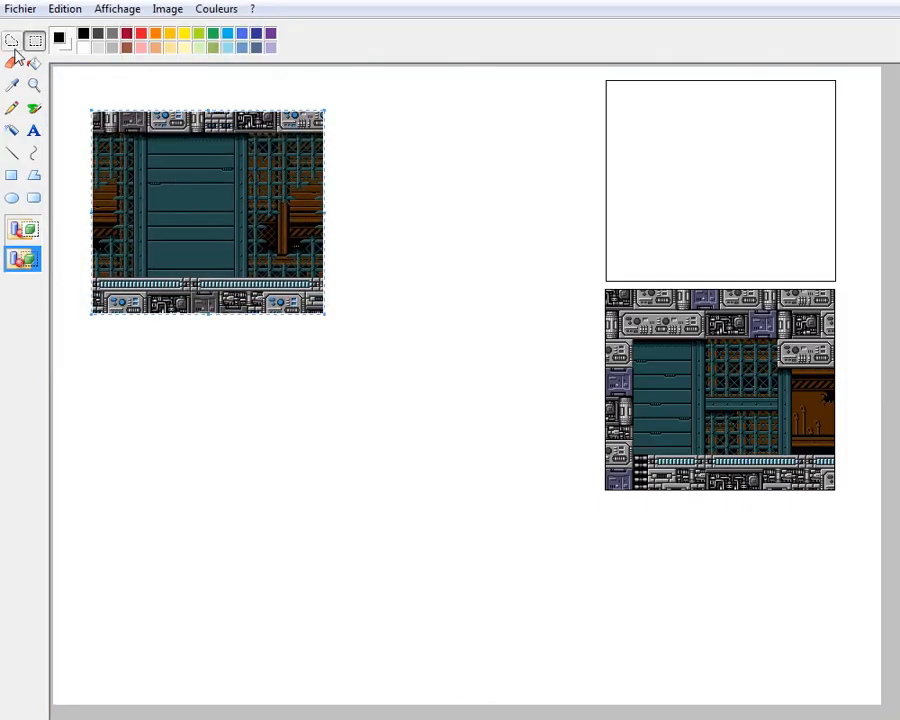
left_click(34, 86)
left_click(200, 200)
left_click(290, 270)
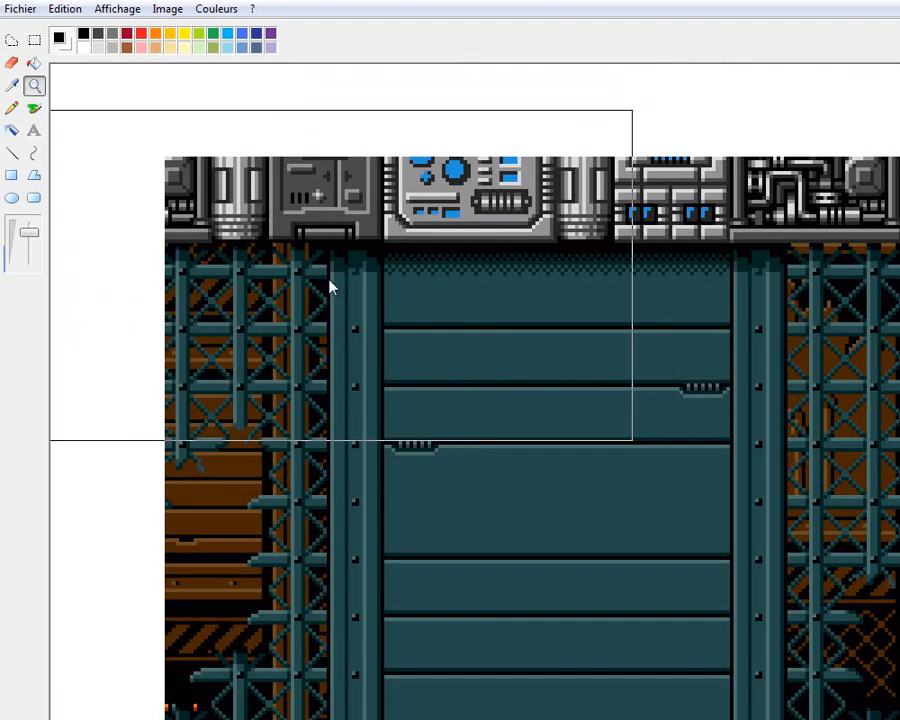
left_click(335, 285)
left_click(13, 152)
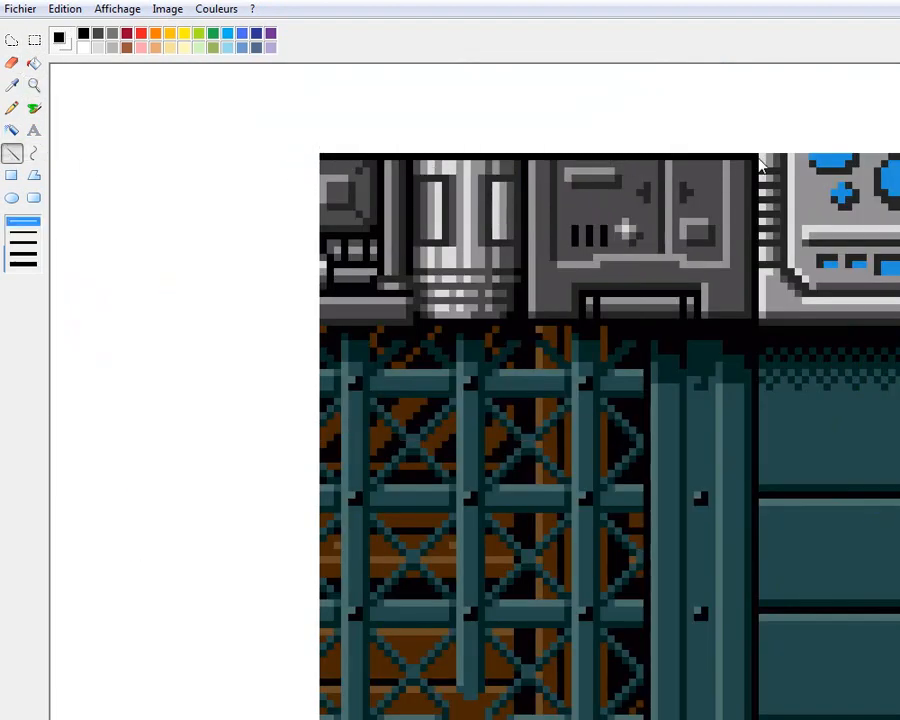
left_click(35, 85)
right_click(84, 114)
right_click(84, 114)
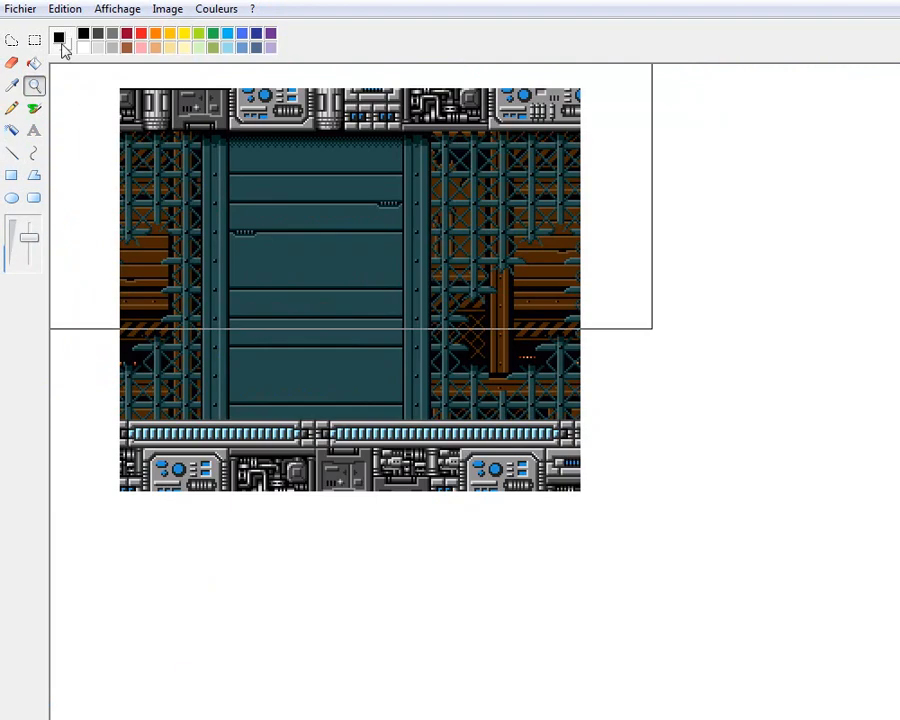
right_click(84, 114)
Select the empty black frame in the page's upper-right area and copy it
left_click(35, 41)
left_click_drag(792, 236, 866, 292)
right_click(797, 217)
left_click(815, 243)
Paste the black frame and align it exactly over the edges of the teal wall background
left_click(36, 84)
left_click(260, 217)
left_click(260, 217)
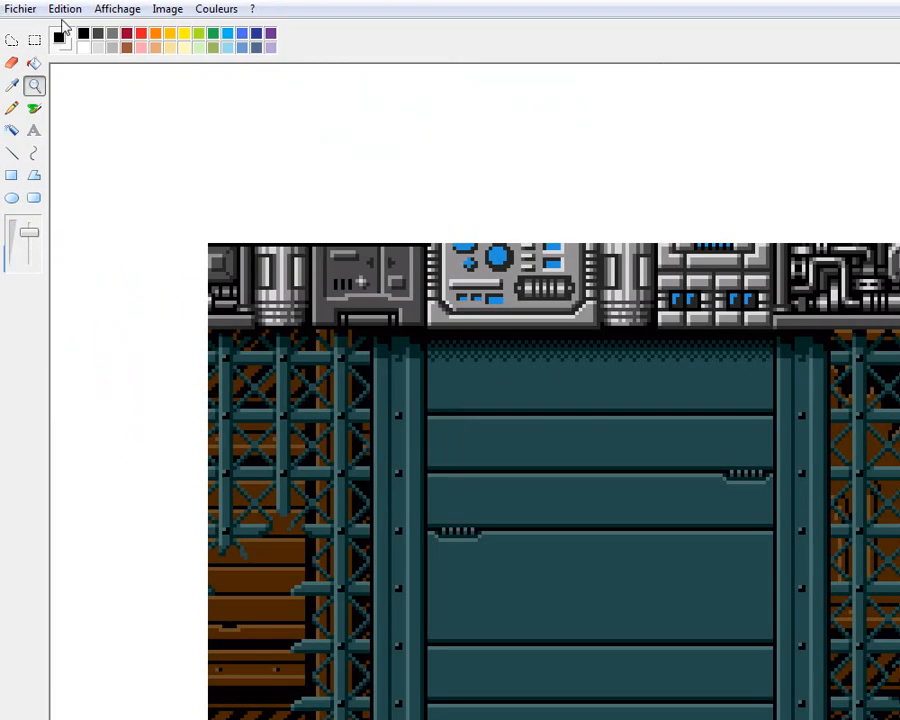
left_click(66, 9)
left_click(88, 114)
left_click_drag(166, 144, 262, 291)
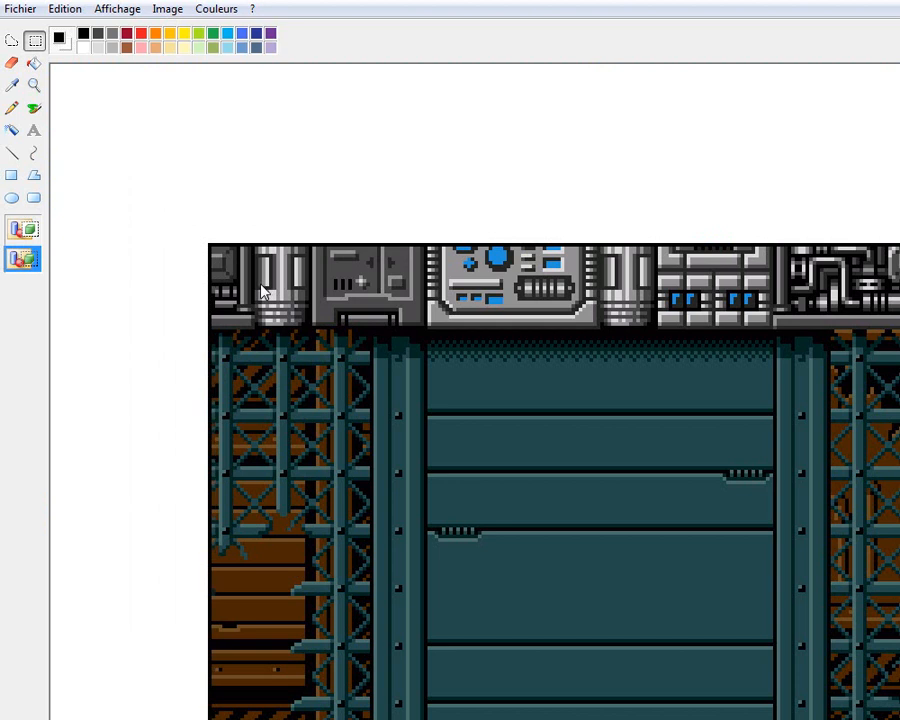
left_click(36, 87)
right_click(157, 156)
right_click(157, 156)
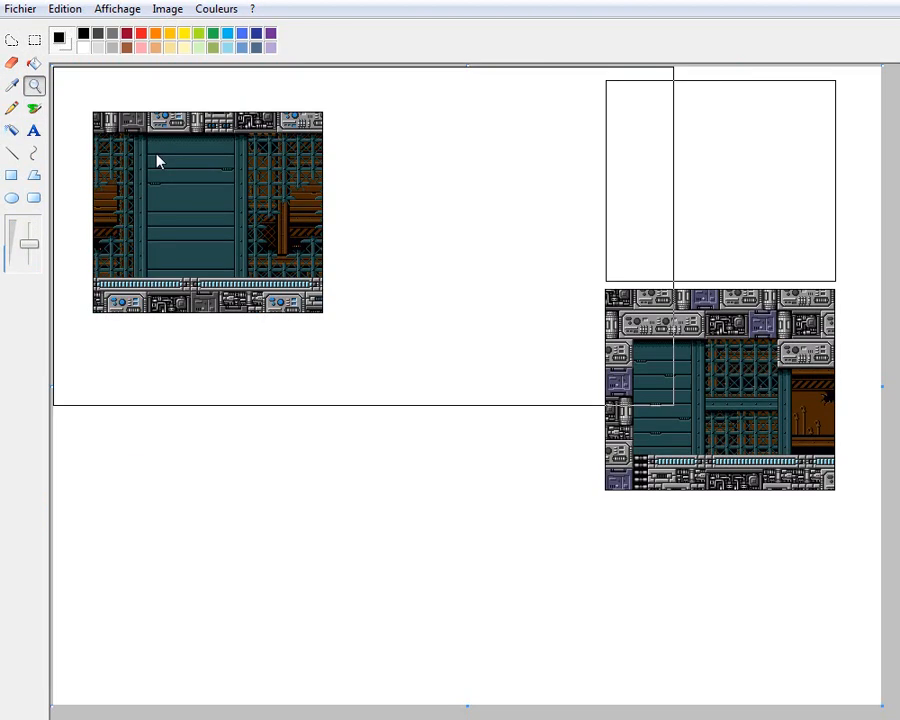
left_click(35, 40)
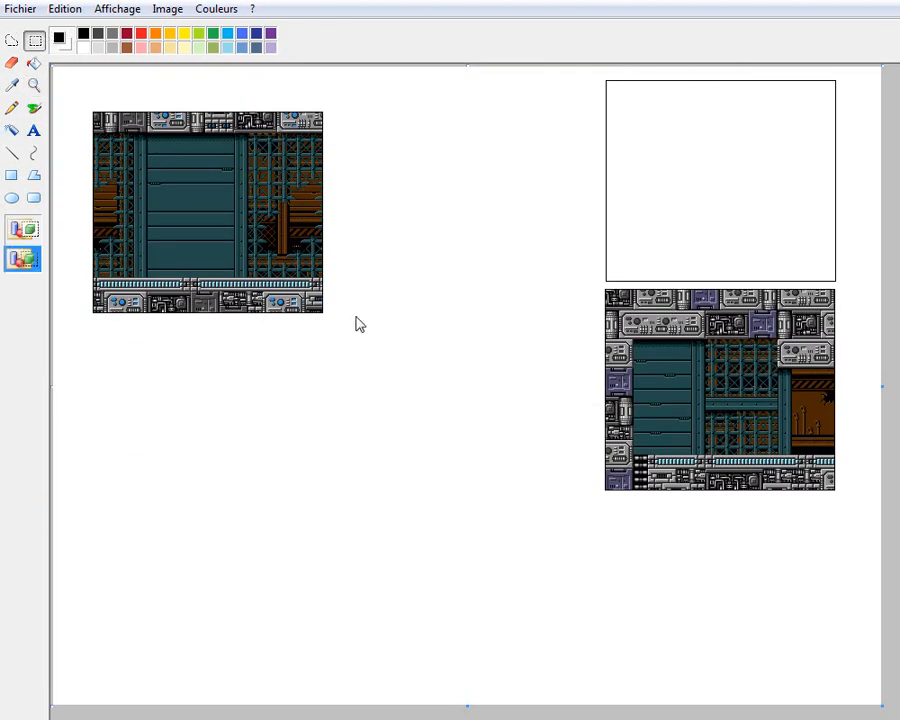
left_click_drag(265, 272, 89, 89)
left_click(199, 348)
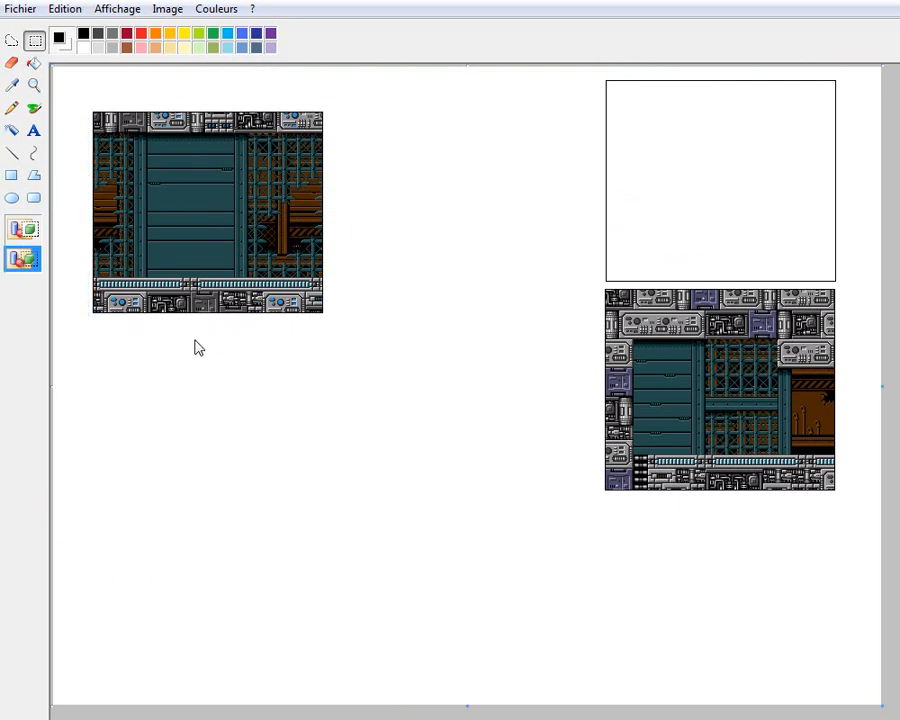